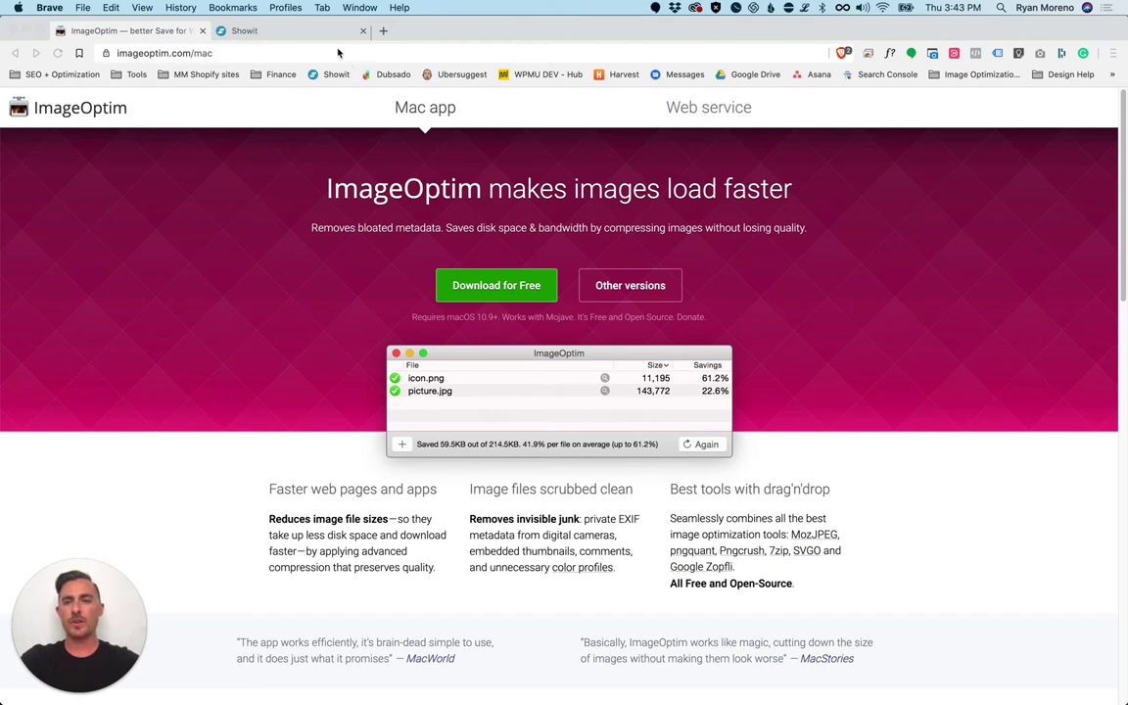
Step: Switch to the Showit tab and hide Brave to reveal Finder and ImageOptim
left_click(270, 35)
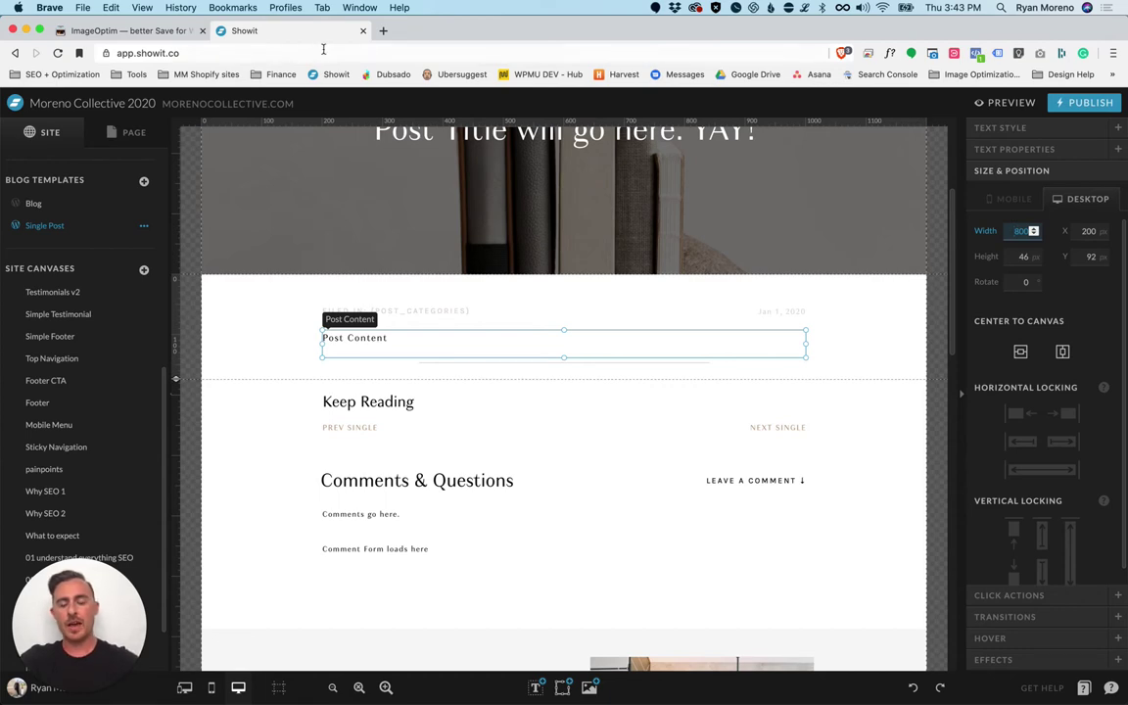
key("super+h")
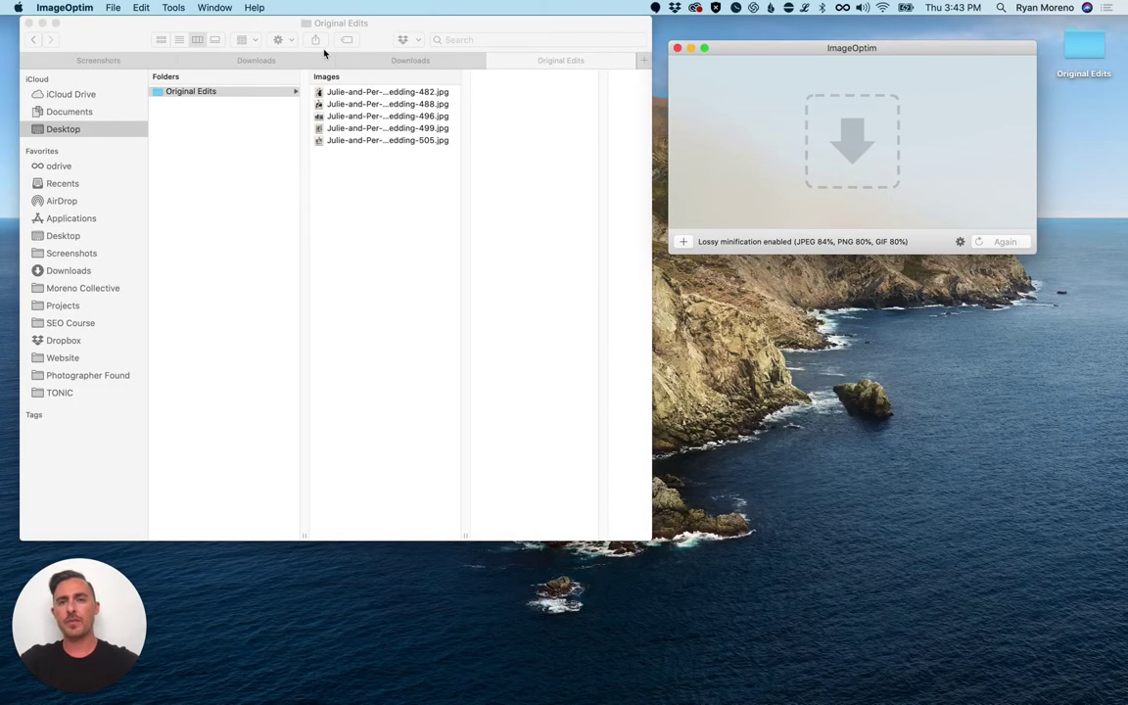
Step: Confirm the first Original Edits image is a 2.2 MB, 2386×3181 JPEG, then copy the folder
left_click(226, 138)
key("Right")
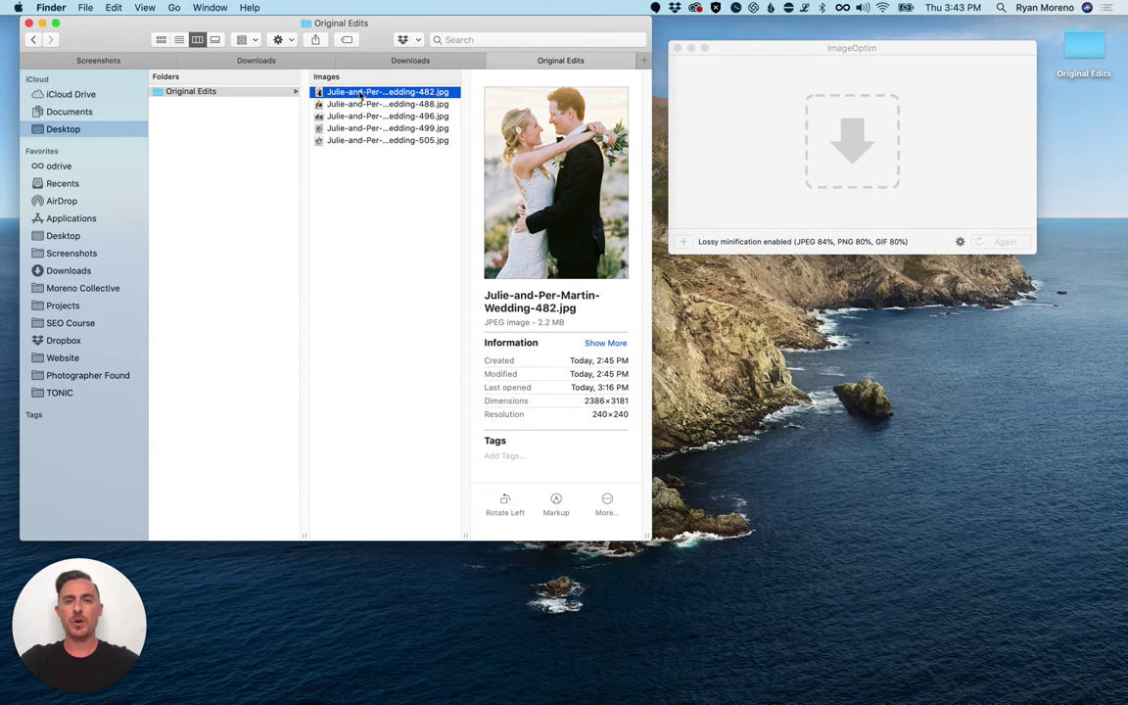
left_click(176, 91)
key("Return")
key("super+c")
Step: Paste a duplicate of Original Edits onto the Desktop and rename it 'web ready images'
left_click(226, 126)
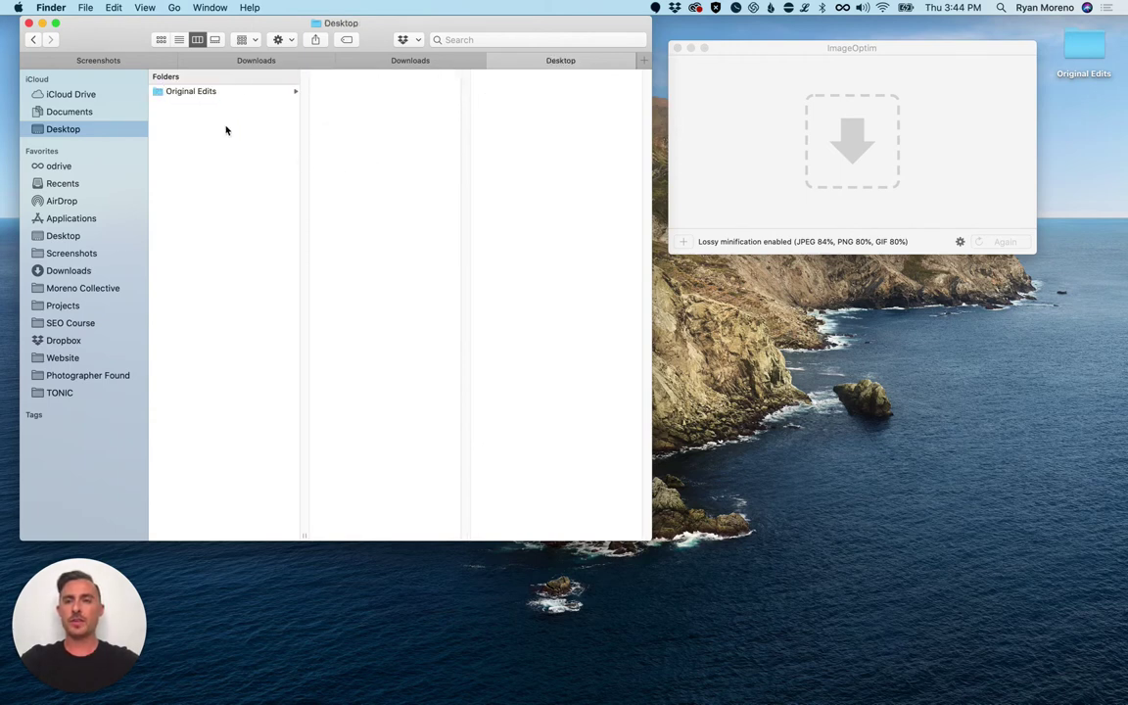
left_click(232, 91)
key("super+v")
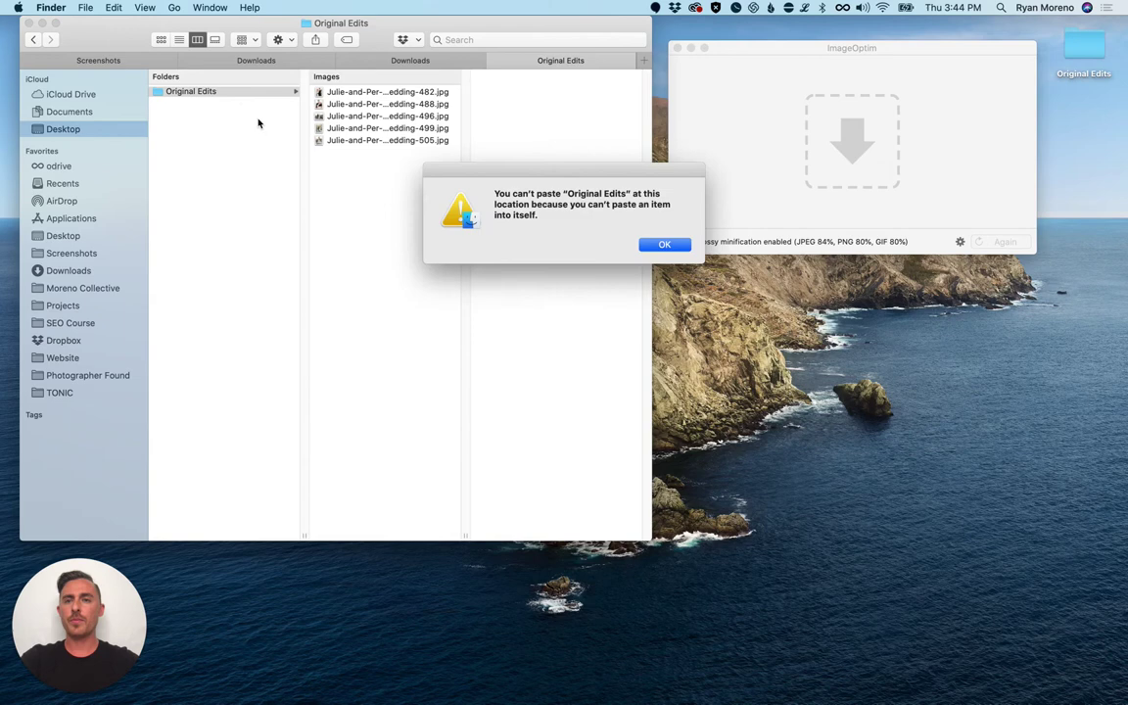
left_click(656, 243)
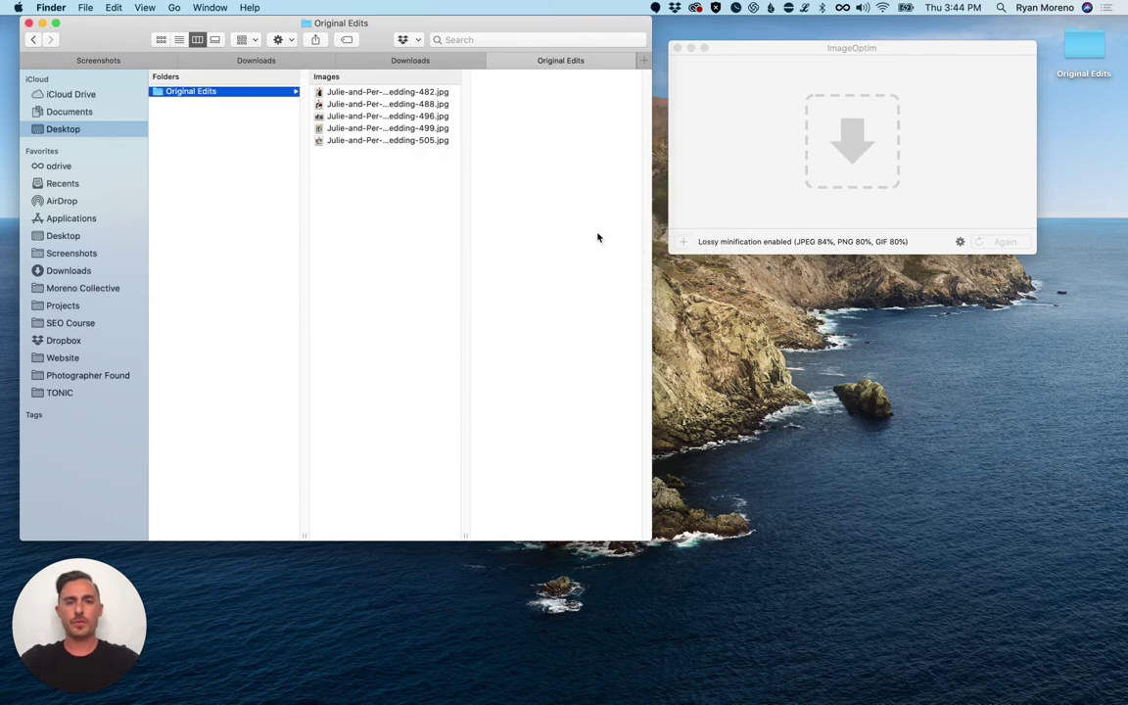
left_click(226, 167)
key("super+v")
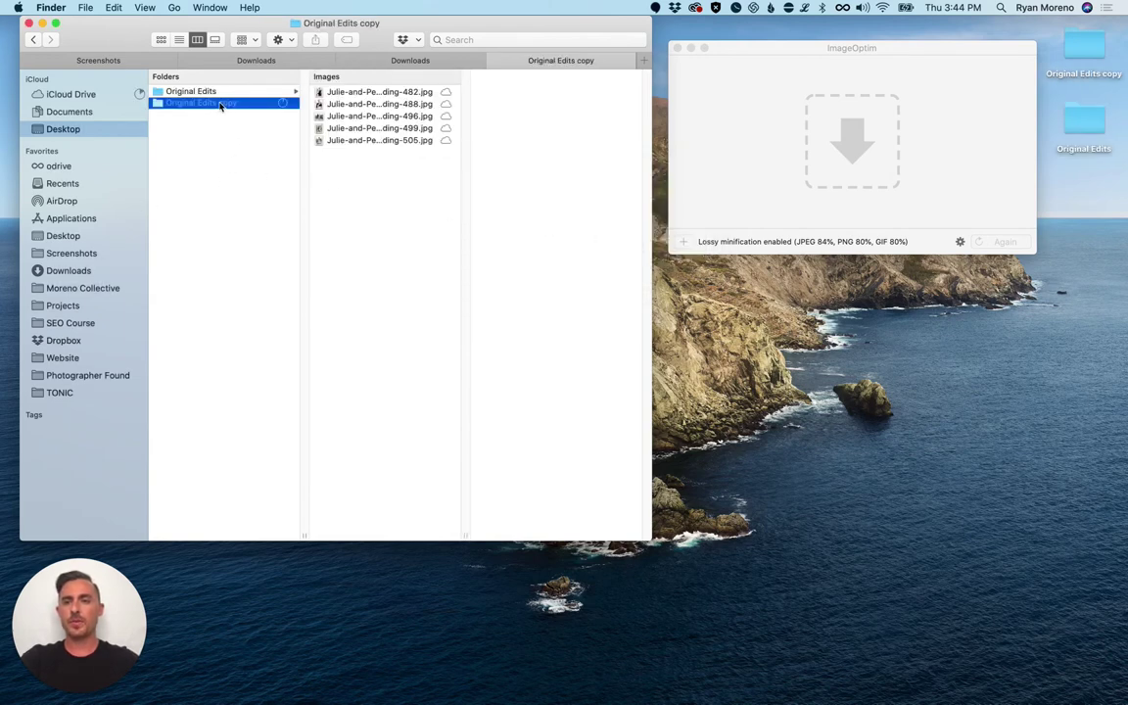
left_click(201, 103)
left_click_drag(166, 103, 238, 103)
type("we")
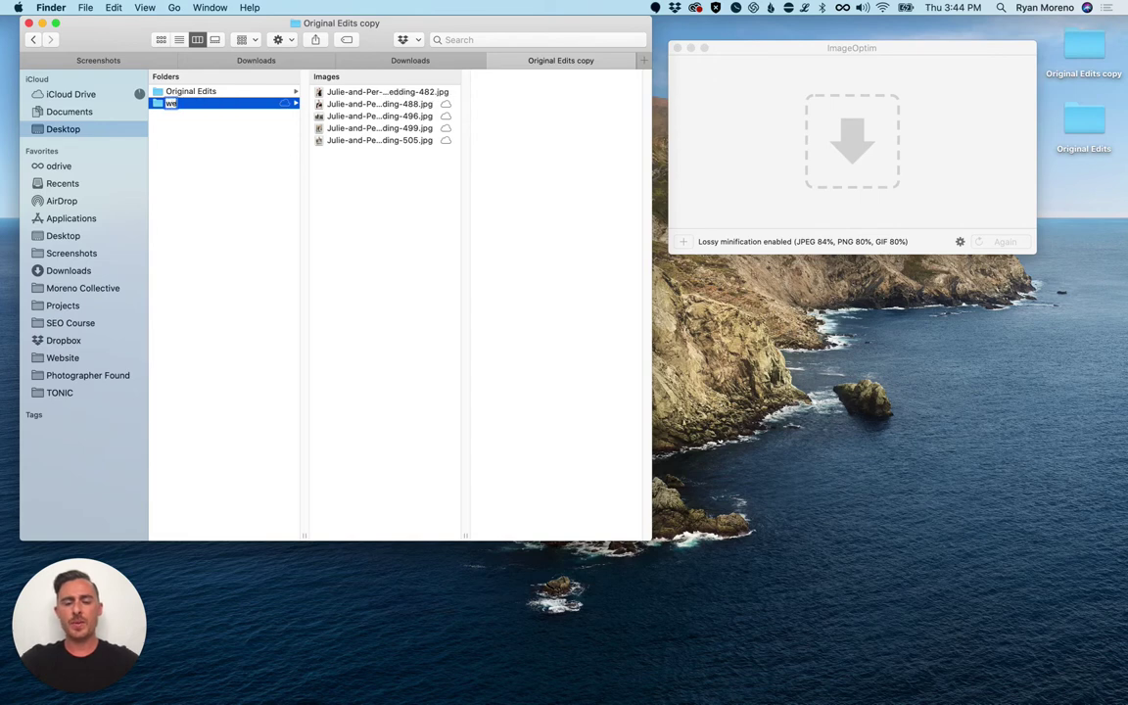
type("b ready images")
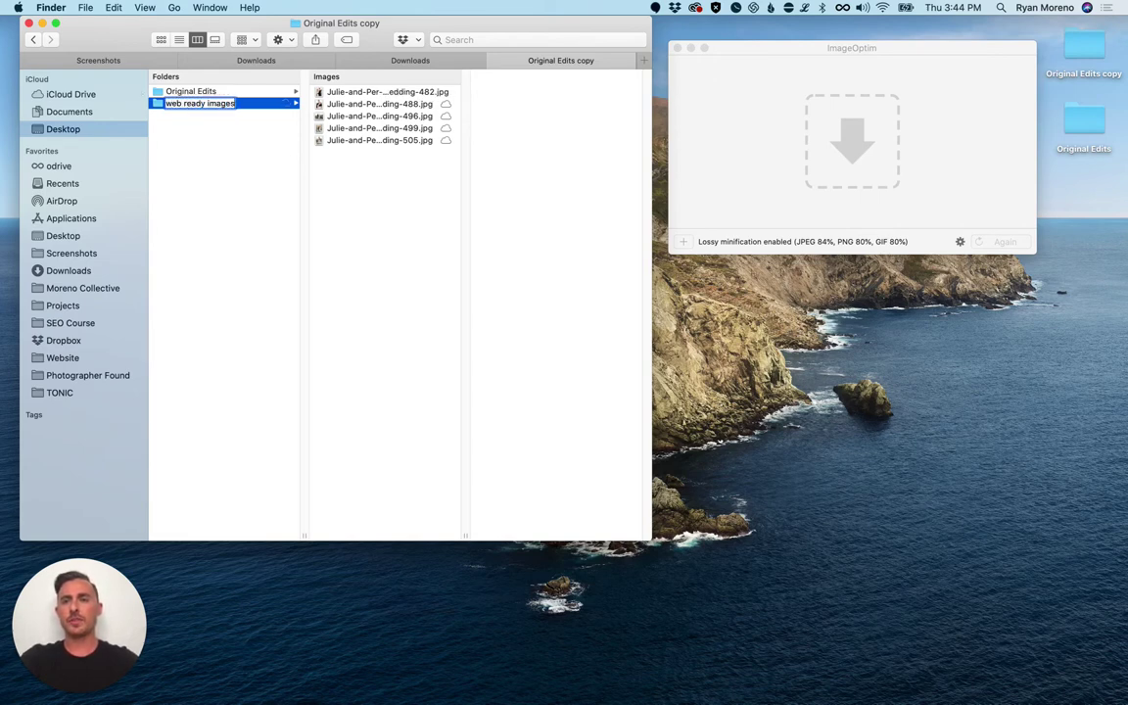
key("Return")
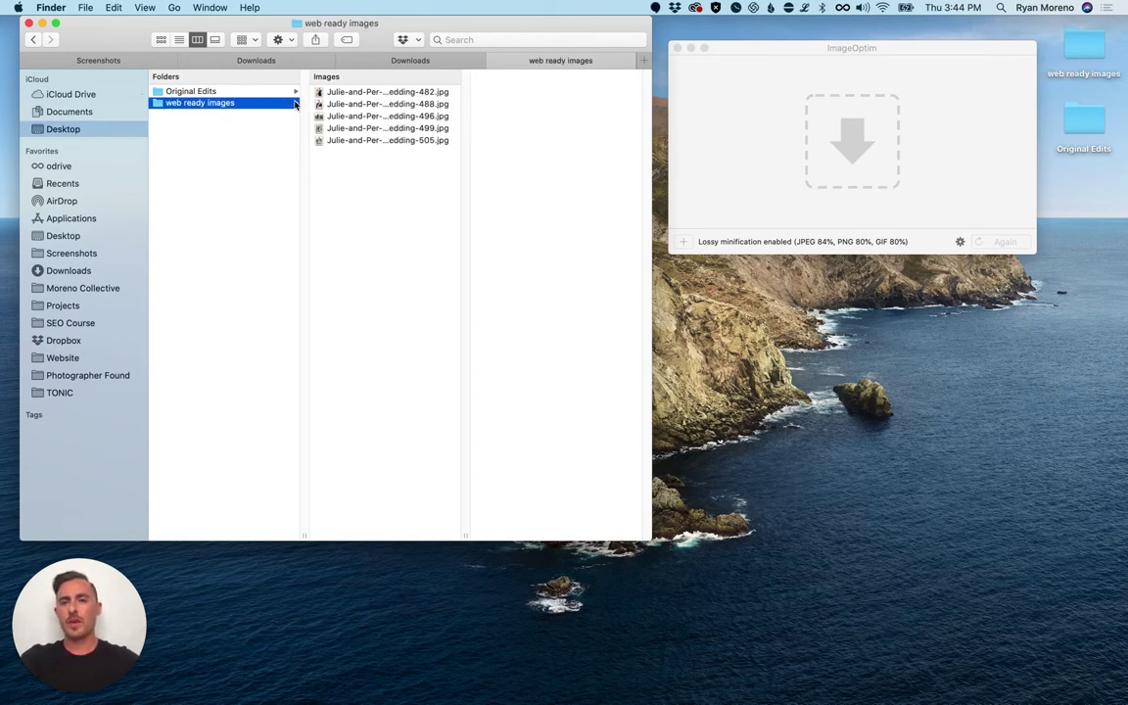
Step: Check the copy's first image is 2.2 MB and 2386 px wide, then select all five images
left_click(354, 91)
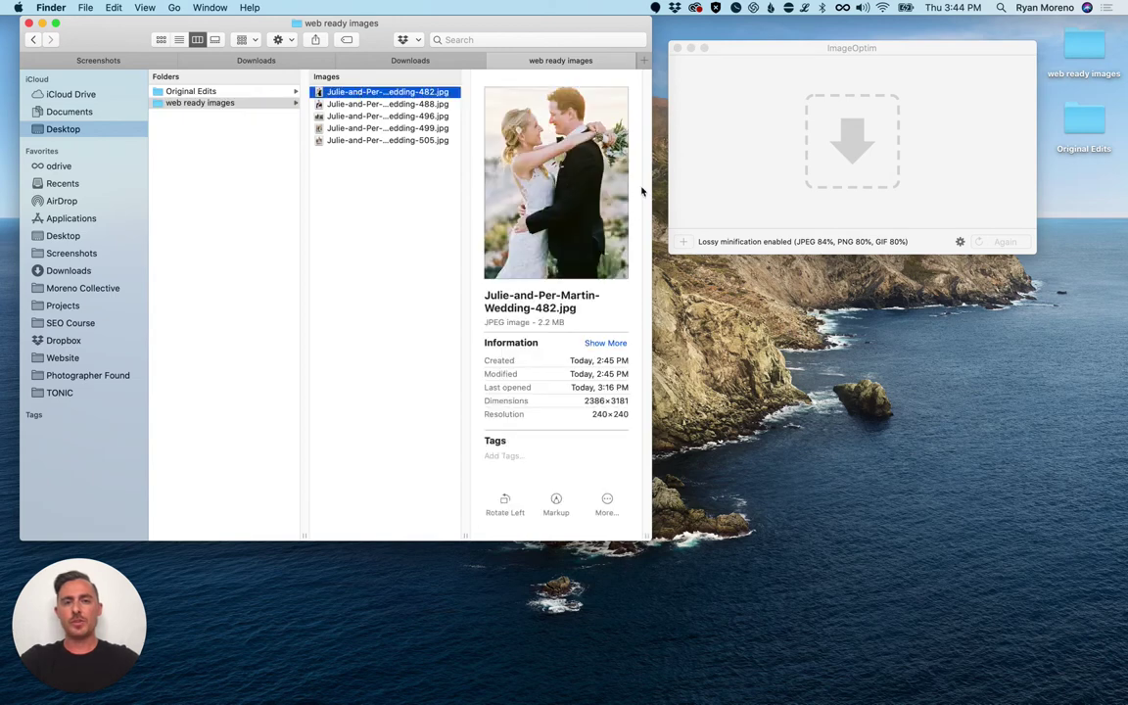
left_click_drag(539, 322, 571, 322)
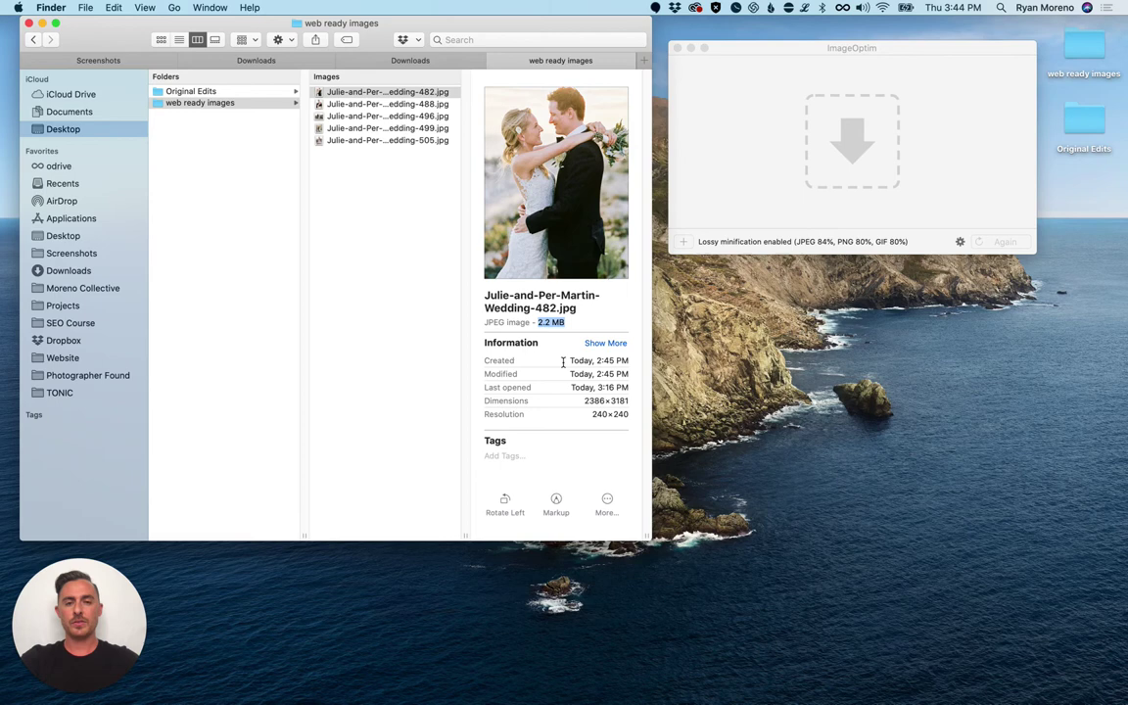
left_click_drag(587, 401, 605, 401)
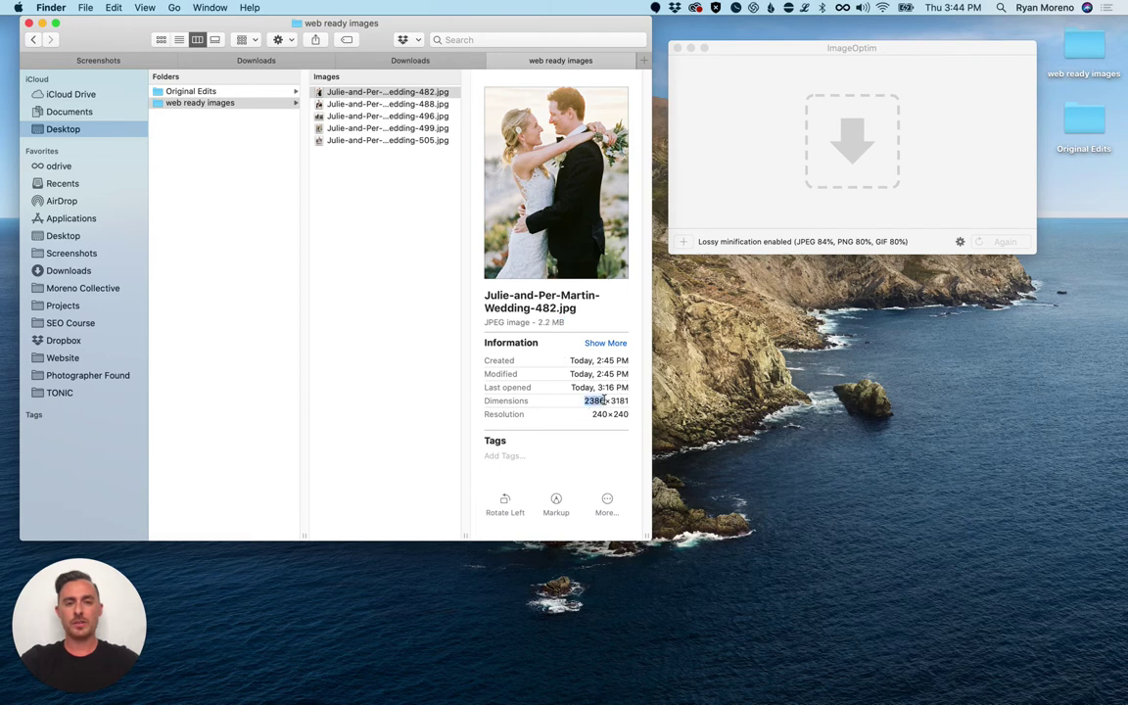
left_click(371, 191)
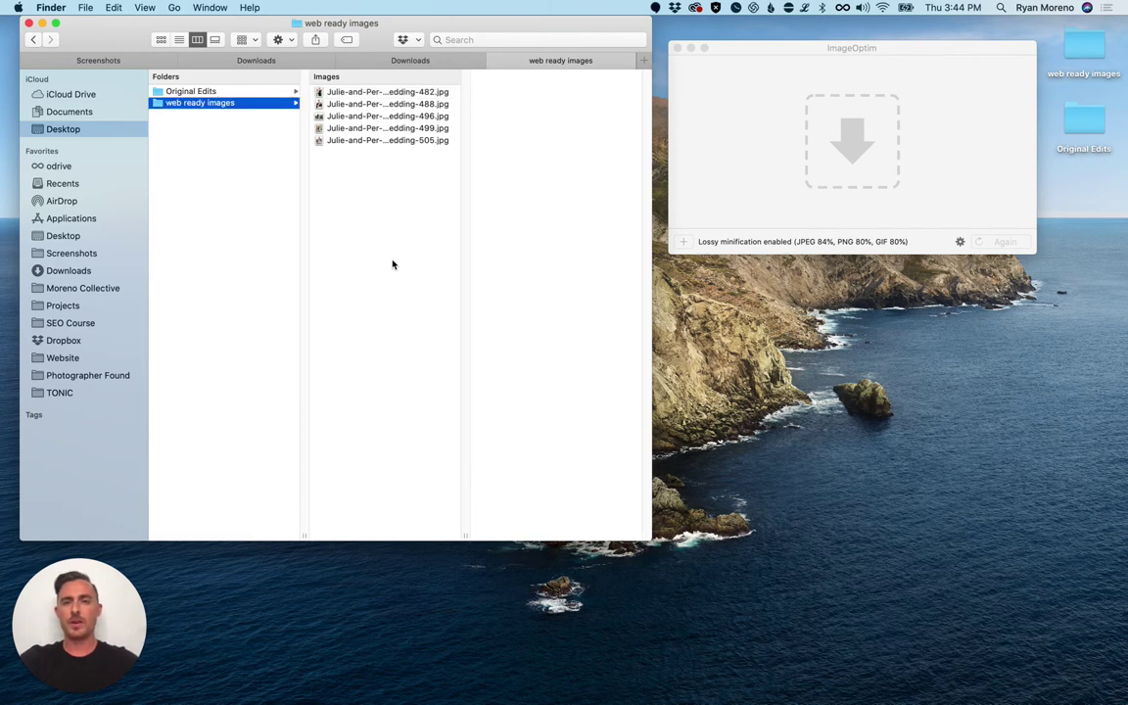
key("super+a")
Step: Open the five selected wedding JPEGs in Preview and select them all in the sidebar
right_click(372, 99)
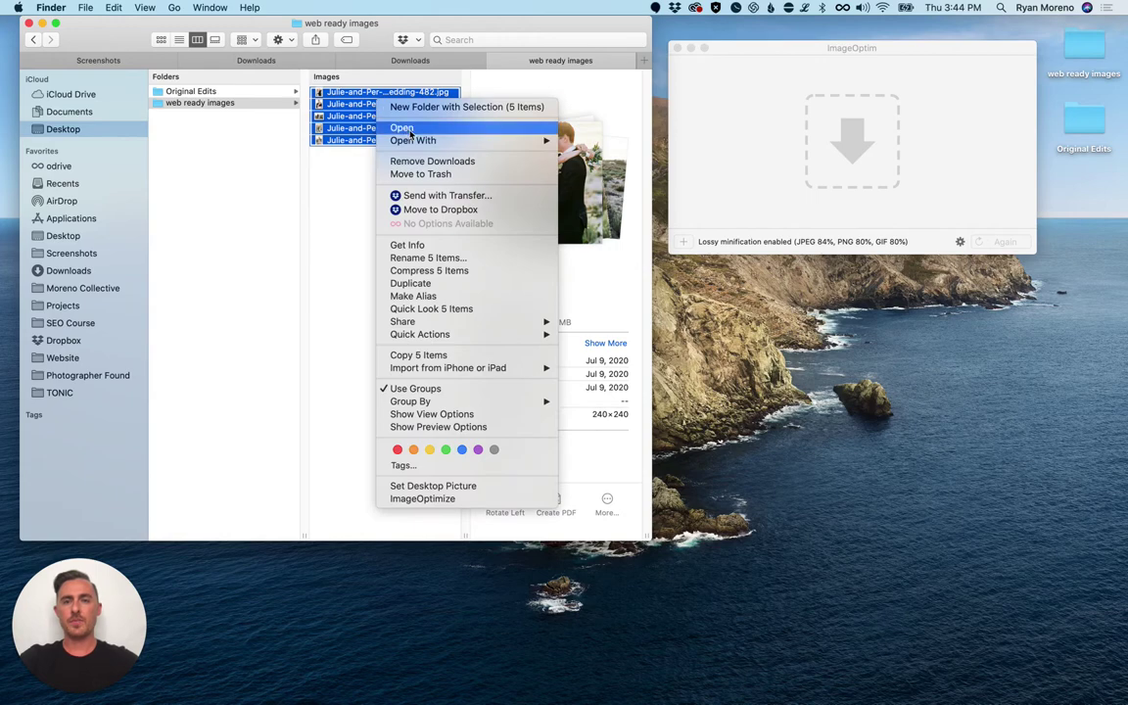
mouse_move(411, 140)
left_click(601, 142)
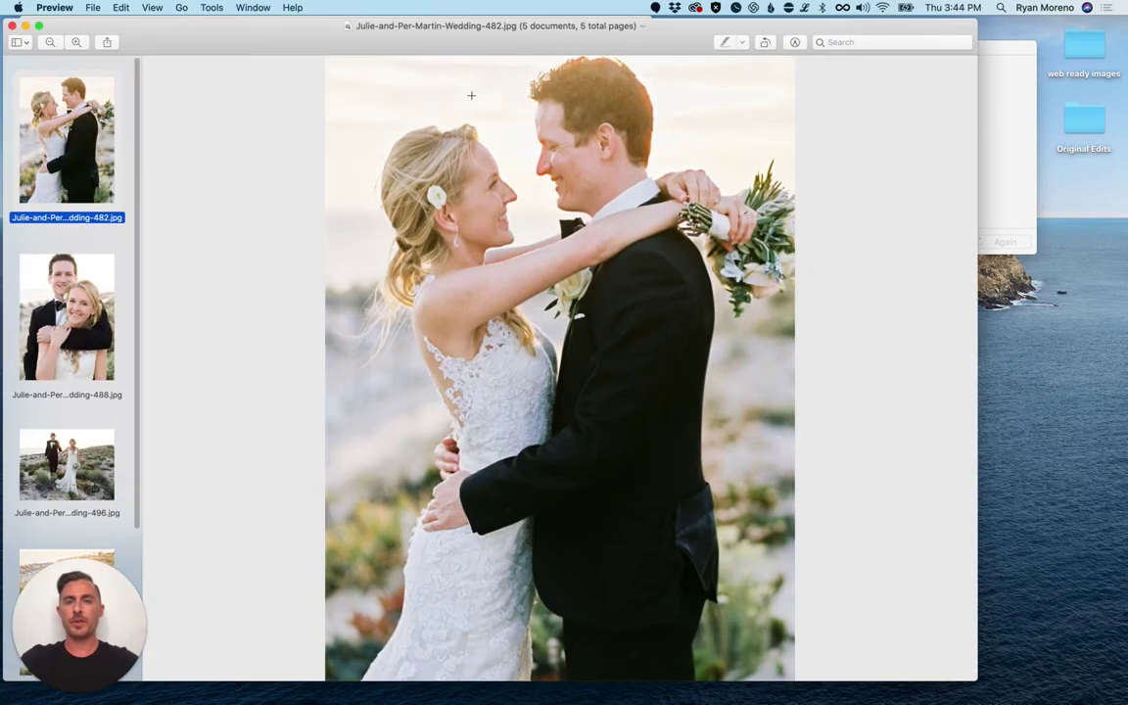
left_click_drag(303, 43, 404, 31)
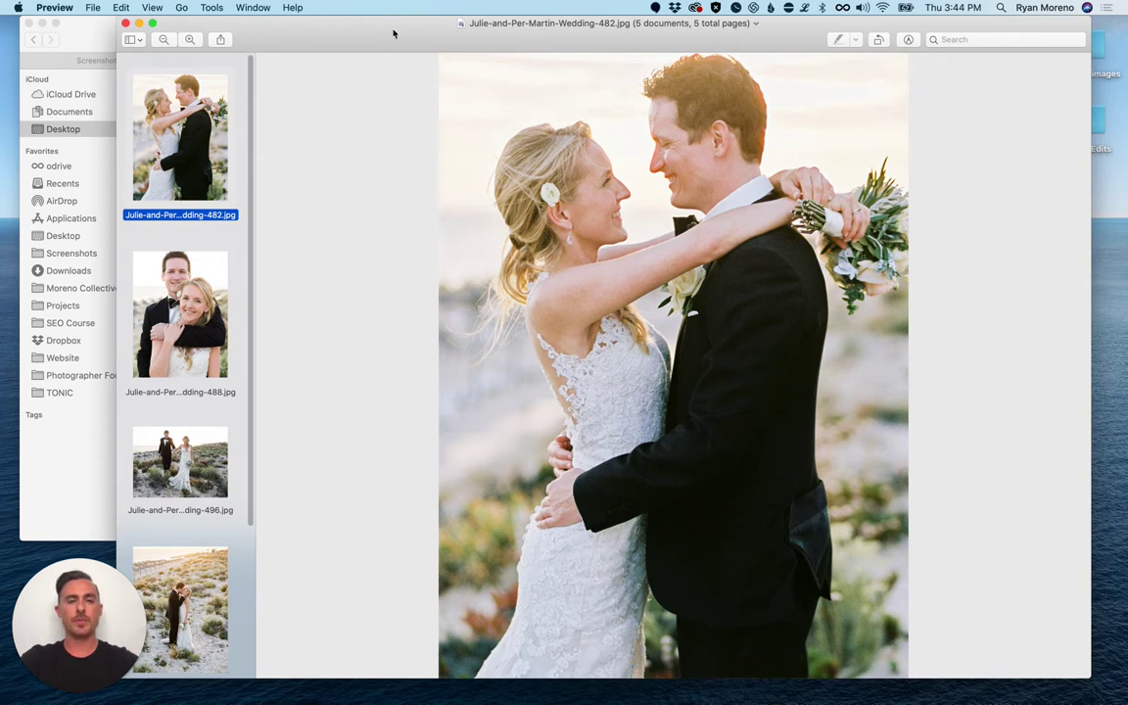
key("super+a")
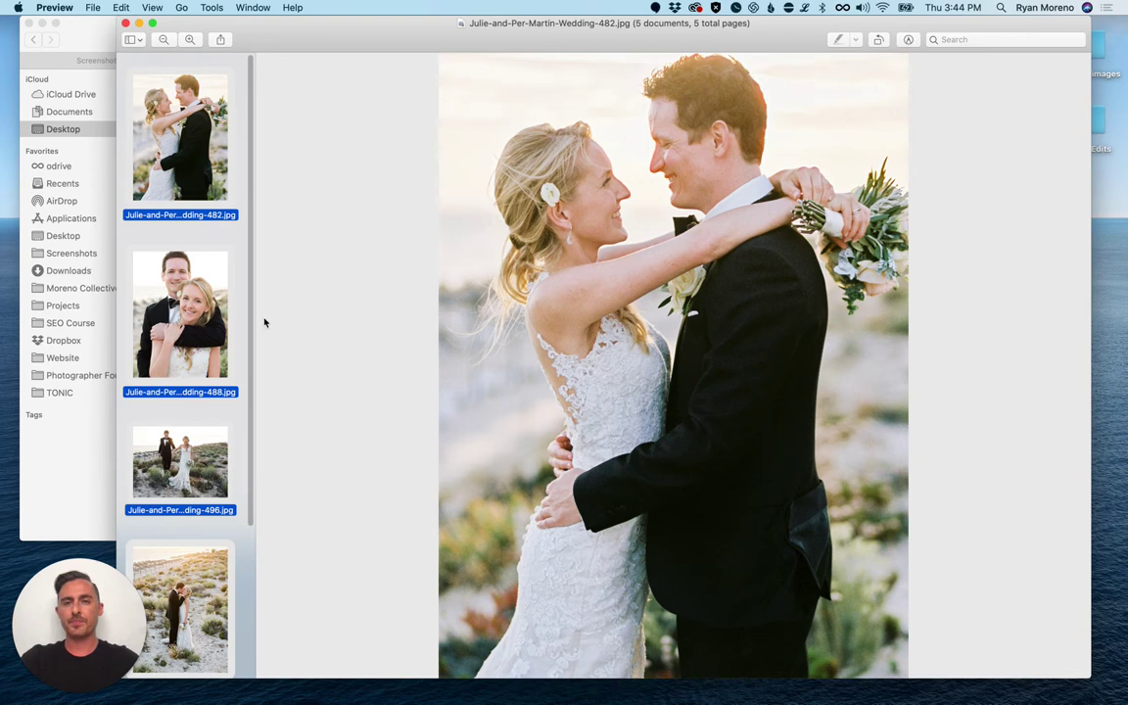
left_click(211, 7)
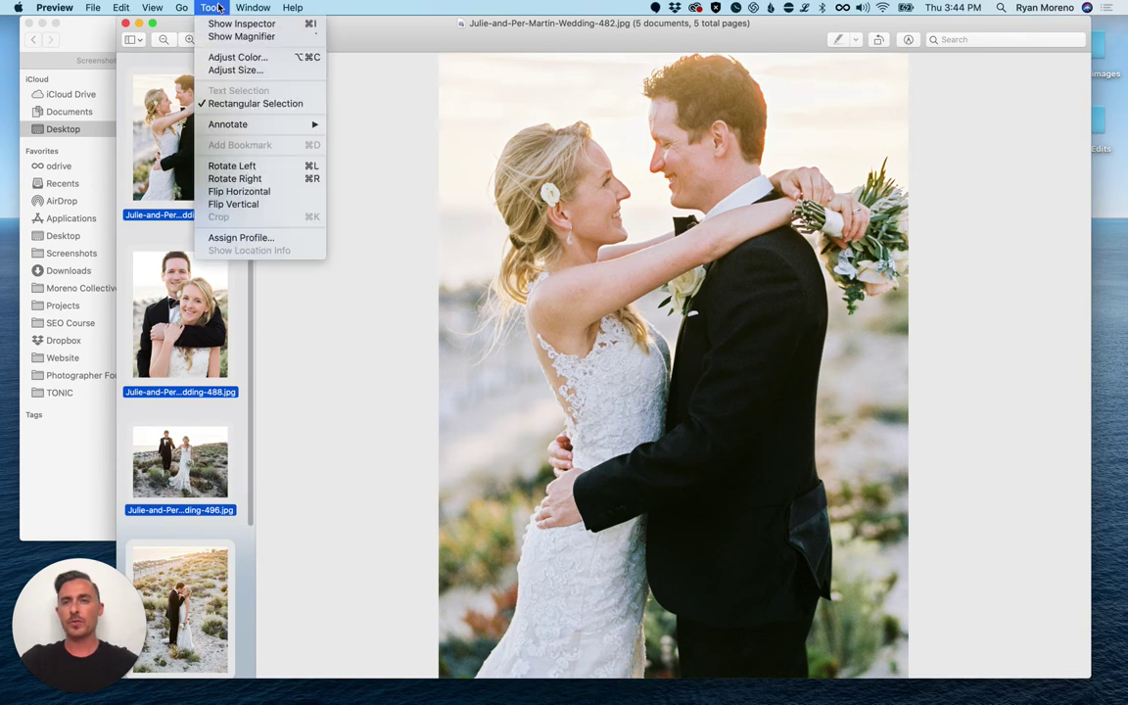
Step: Resize all five images to 1600 pixels wide at 72 pixels/inch, then quit Preview
left_click(240, 71)
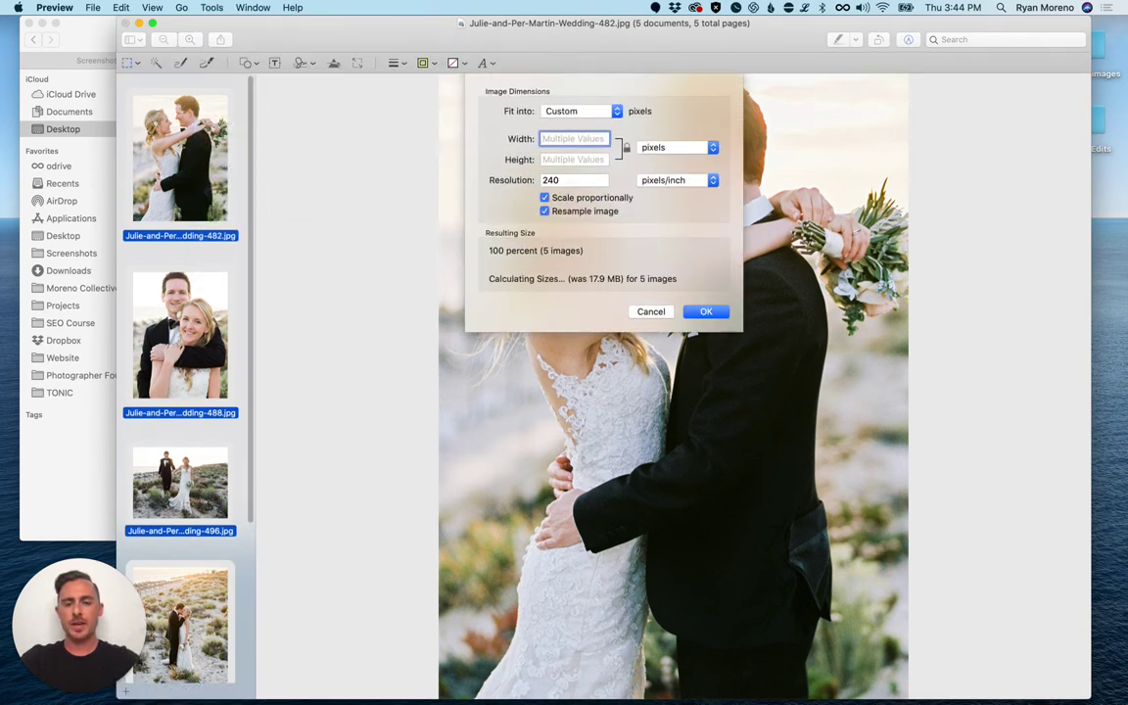
type("1600")
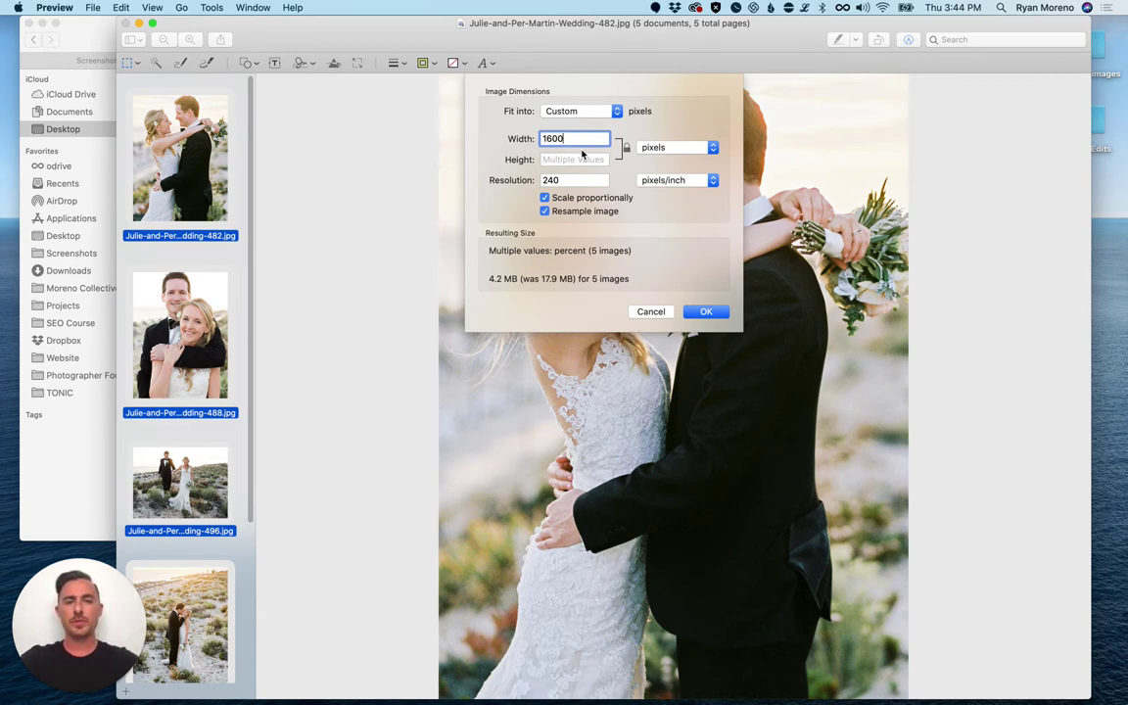
double_click(574, 180)
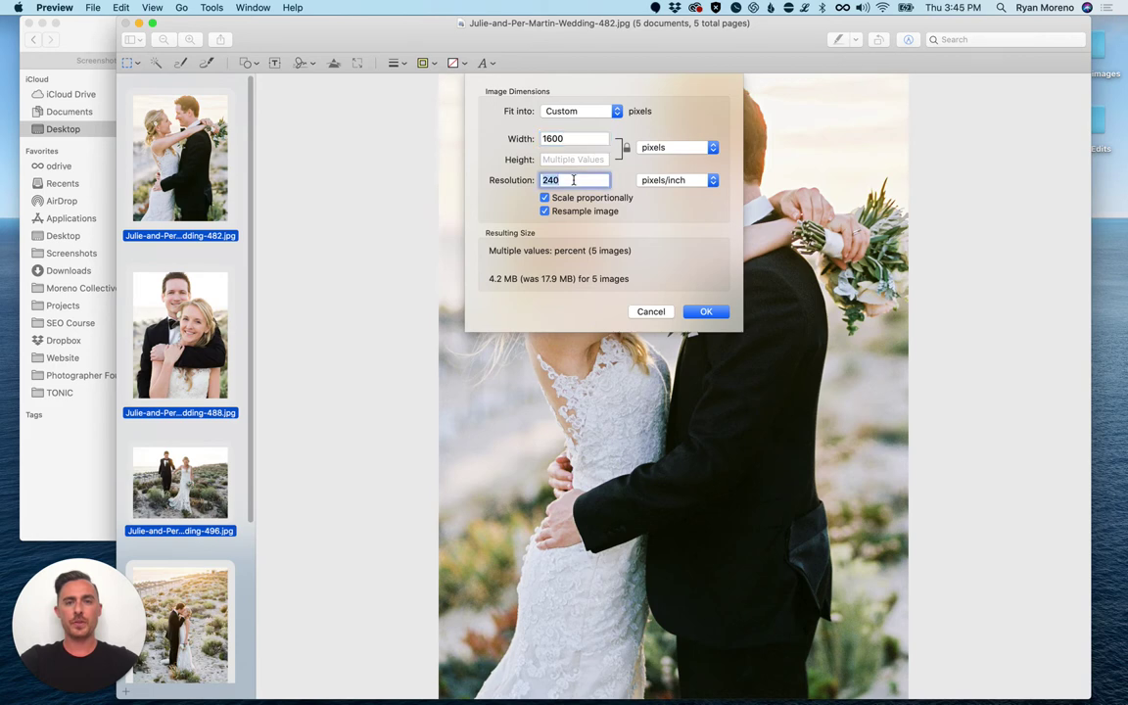
key("BackSpace")
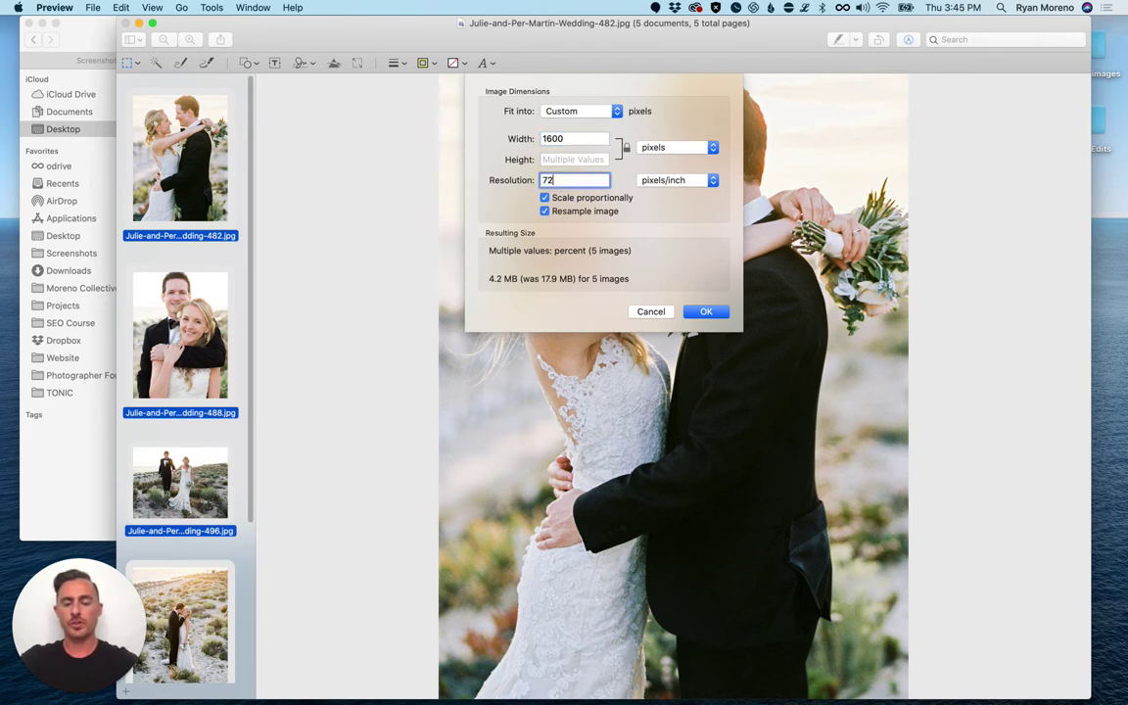
type("72")
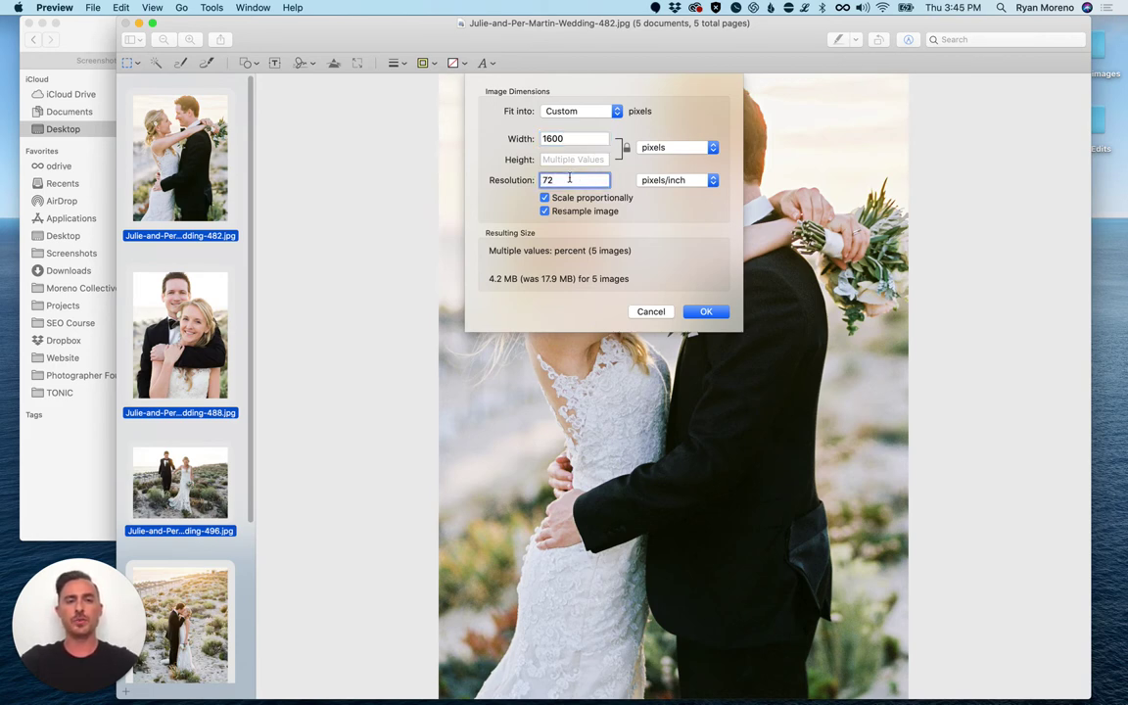
left_click(706, 312)
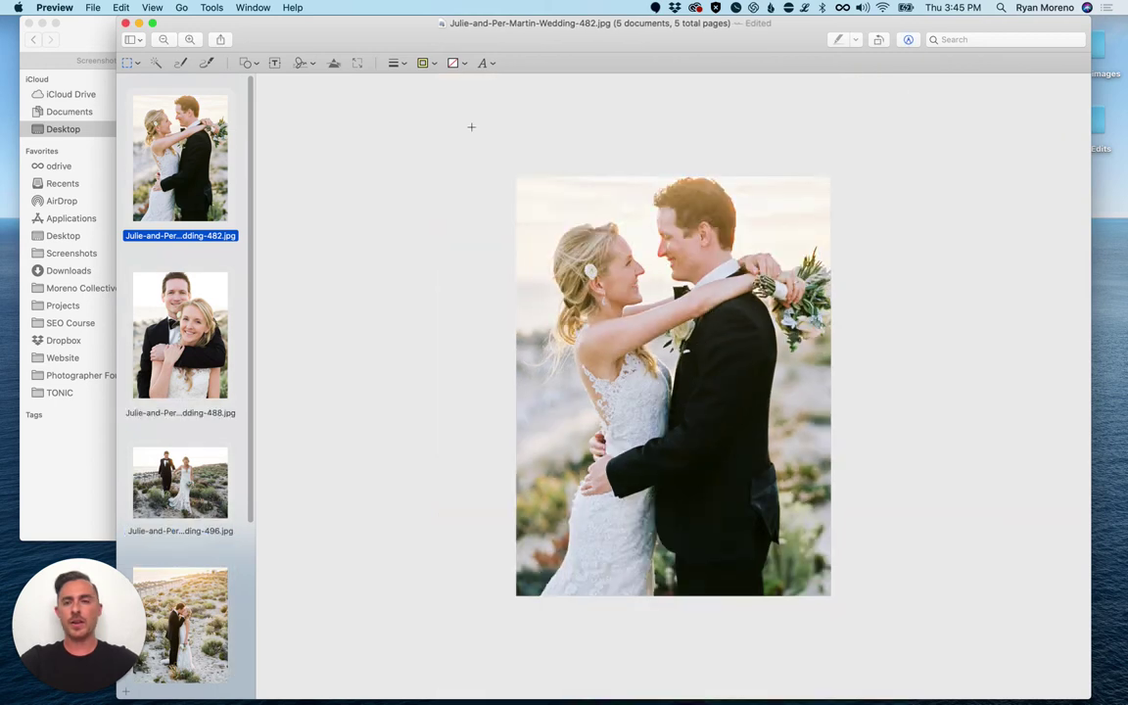
left_click(155, 257)
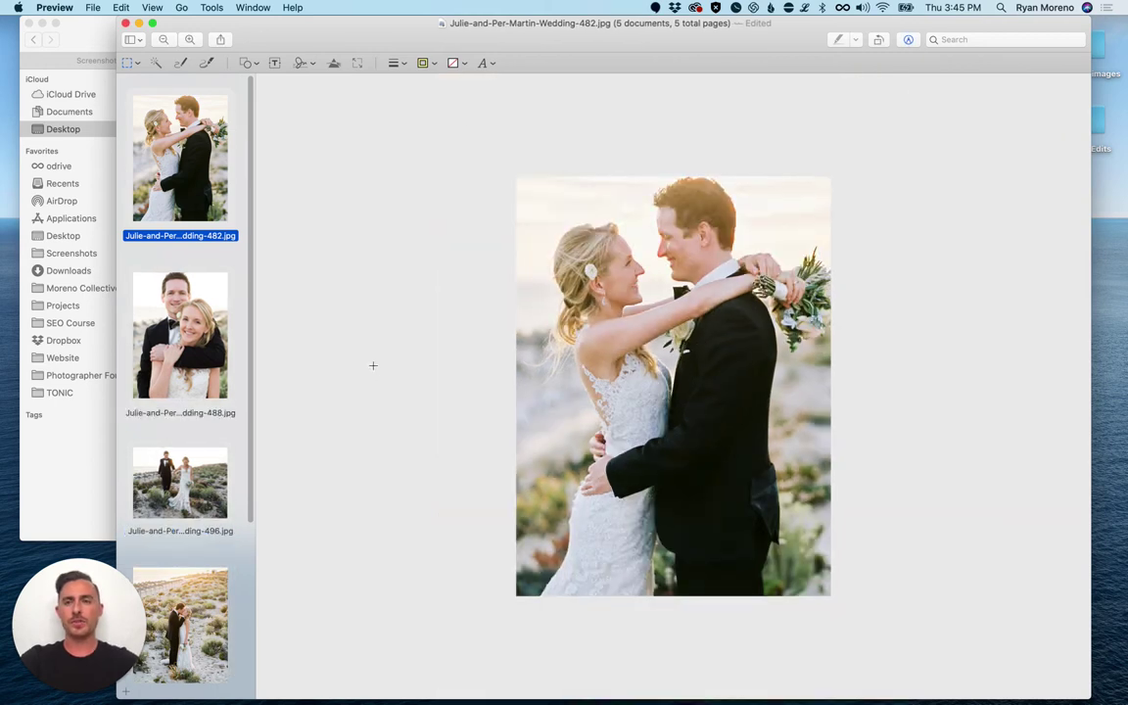
key("super+q")
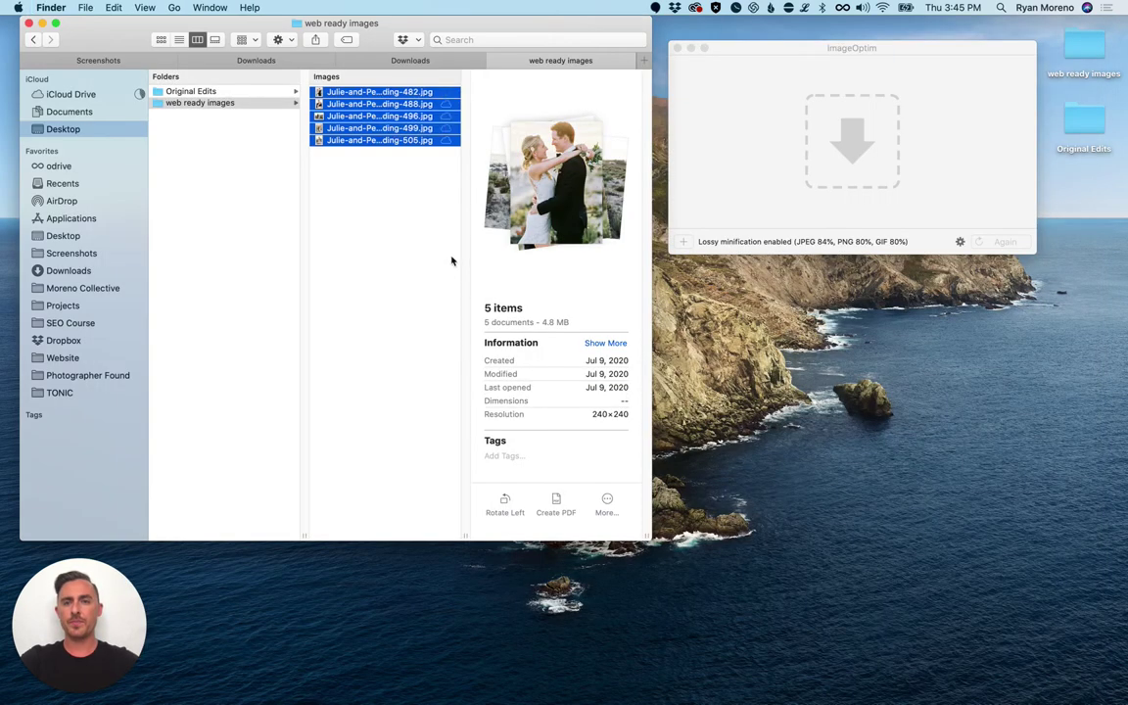
Step: Verify the resized JPEGs: 482 is 1600 px wide at 1.1 MB, 488 is 707 KB, 496 checked
left_click(368, 232)
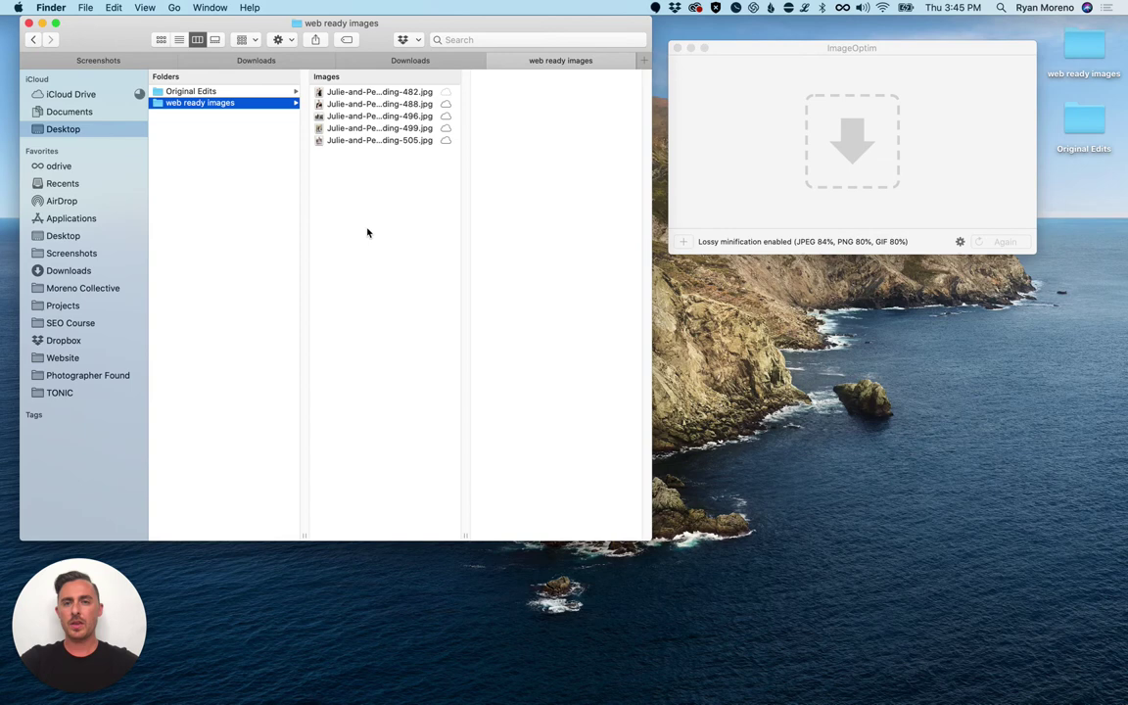
left_click(345, 91)
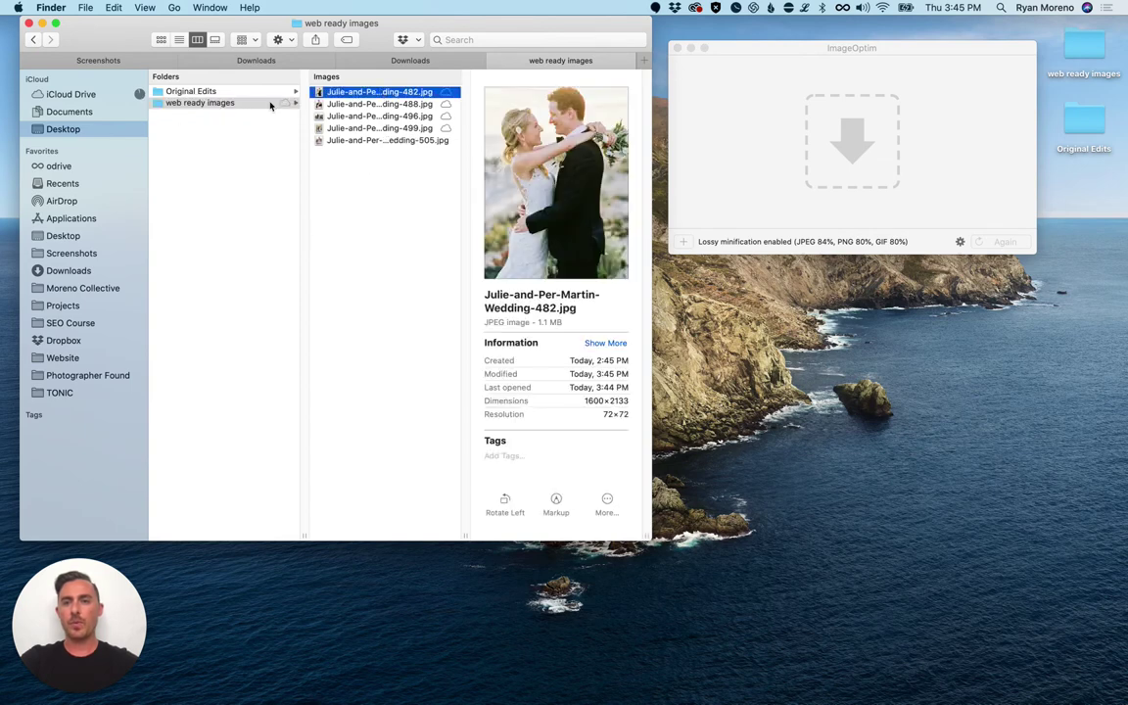
left_click_drag(584, 401, 604, 402)
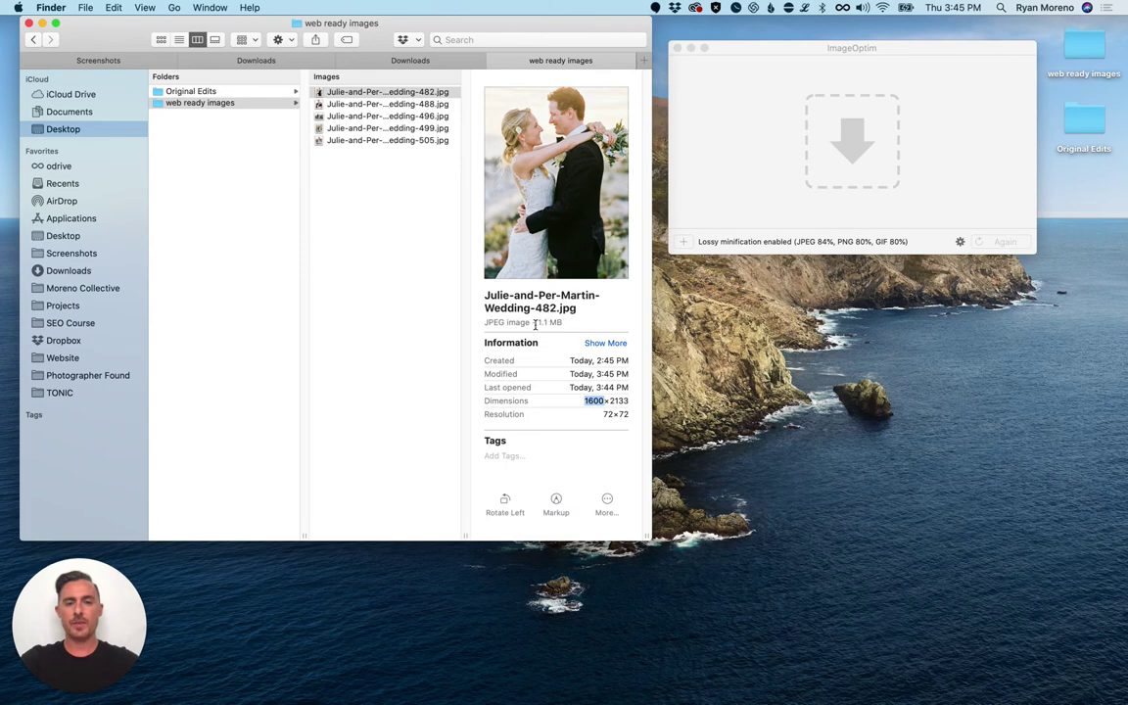
left_click_drag(564, 325, 546, 322)
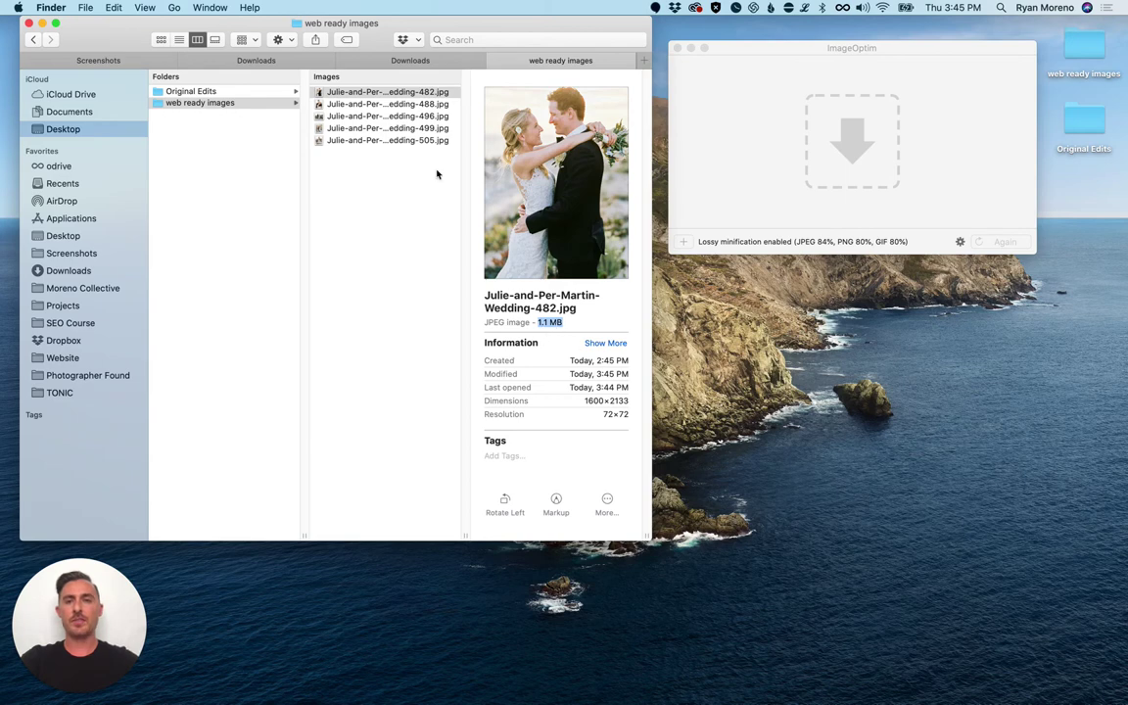
left_click(406, 106)
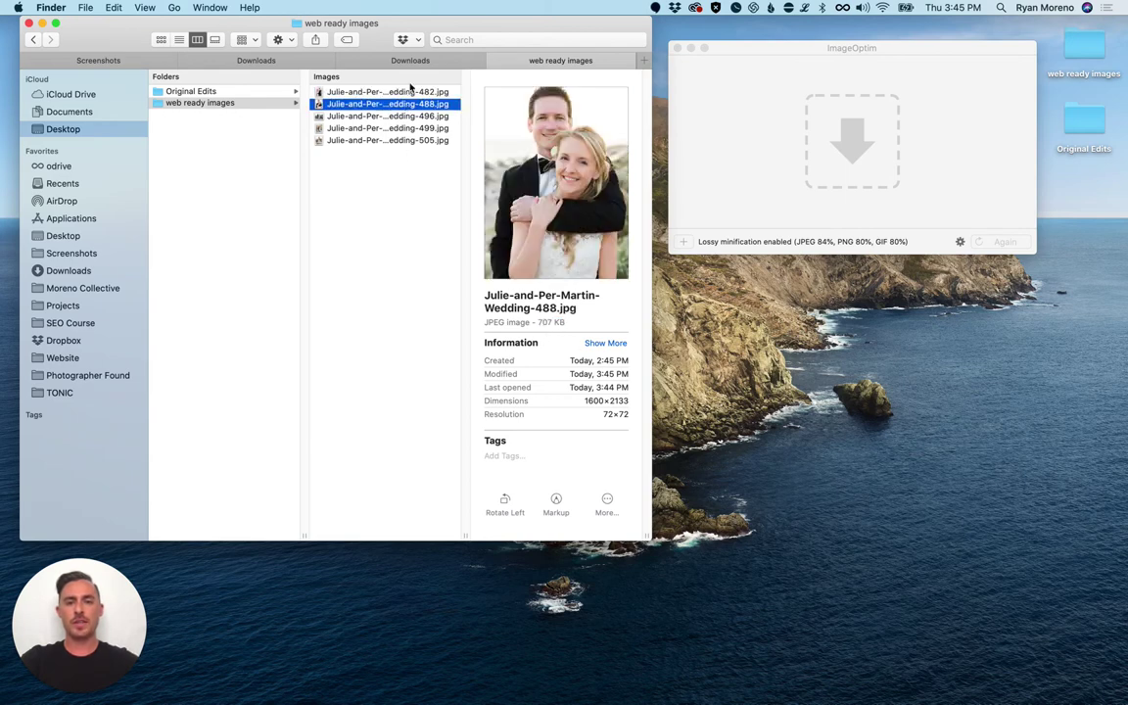
left_click(407, 93)
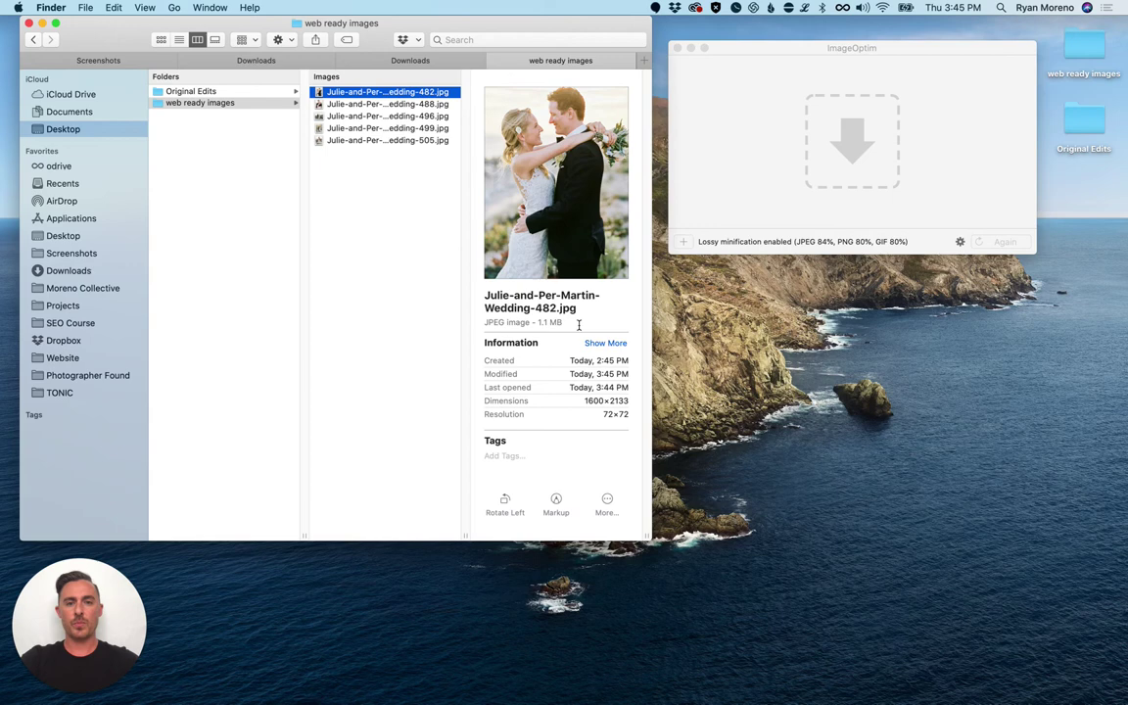
left_click(377, 104)
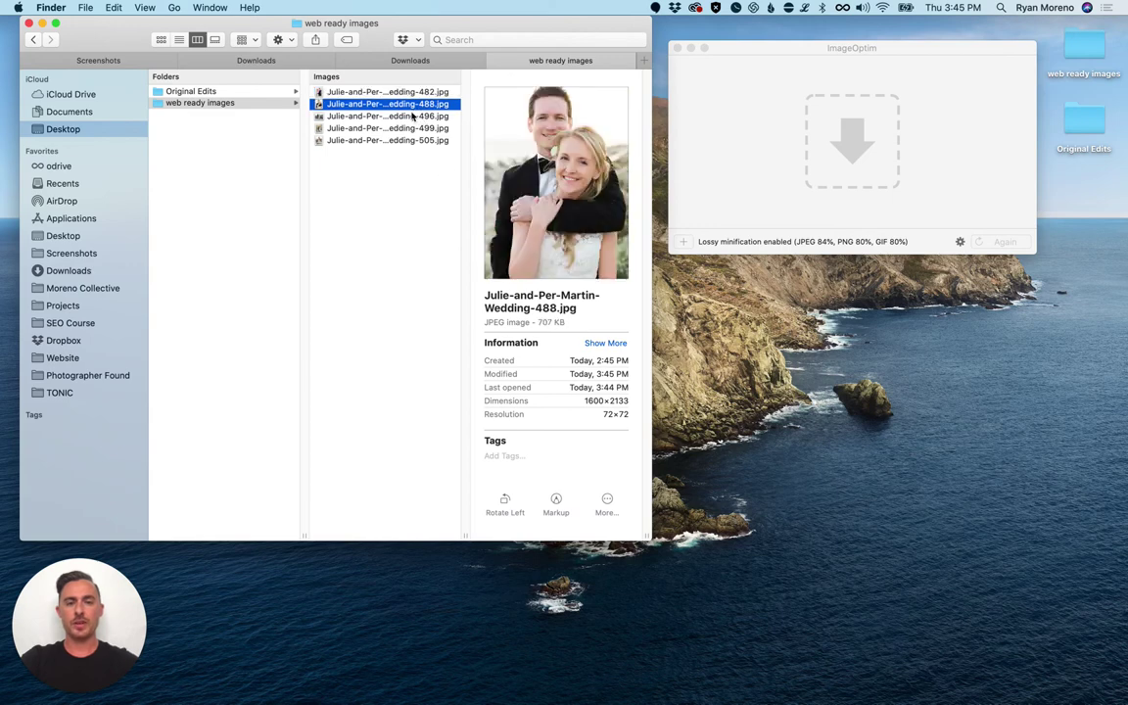
left_click(412, 116)
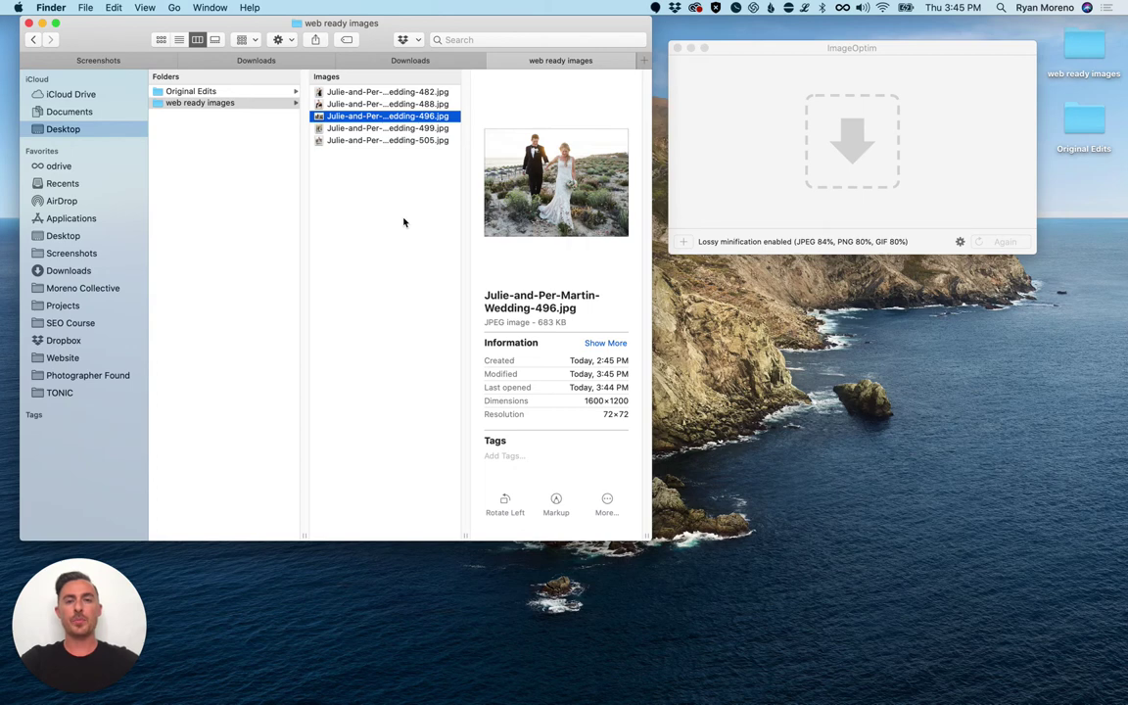
Step: Compress all five JPEGs in ImageOptim, saving 2.8 of 4.8 MB; 482 drops to 411 KB, 488 to 277 KB
left_click_drag(404, 222, 844, 131)
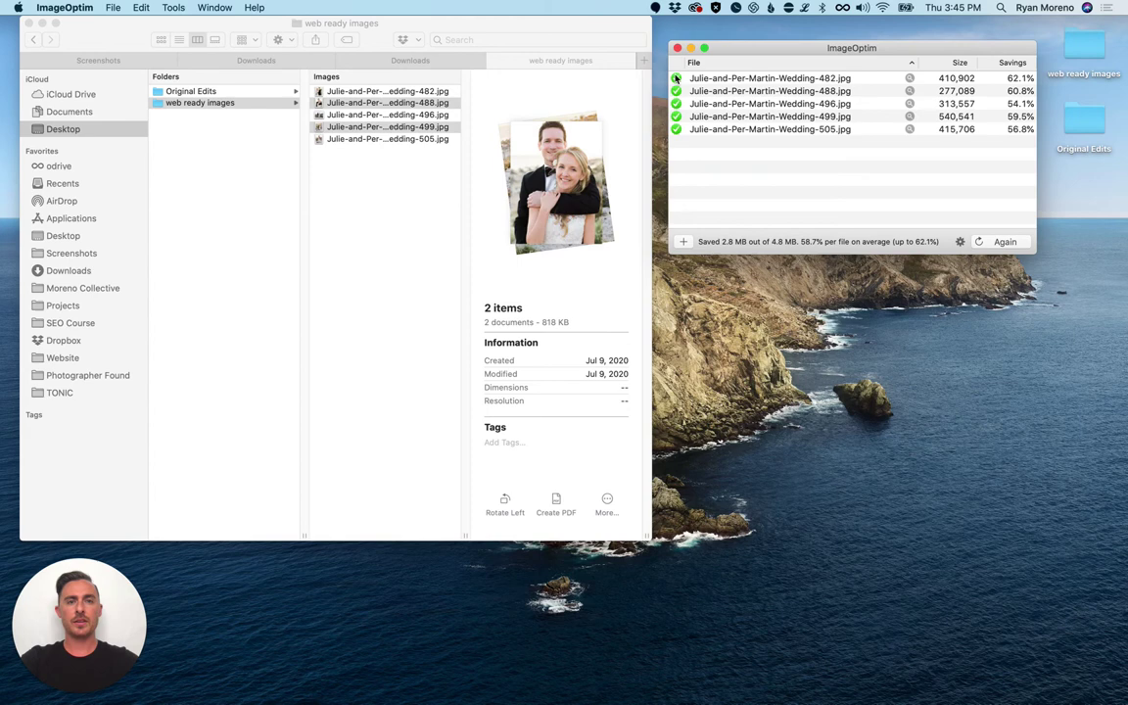
left_click(380, 177)
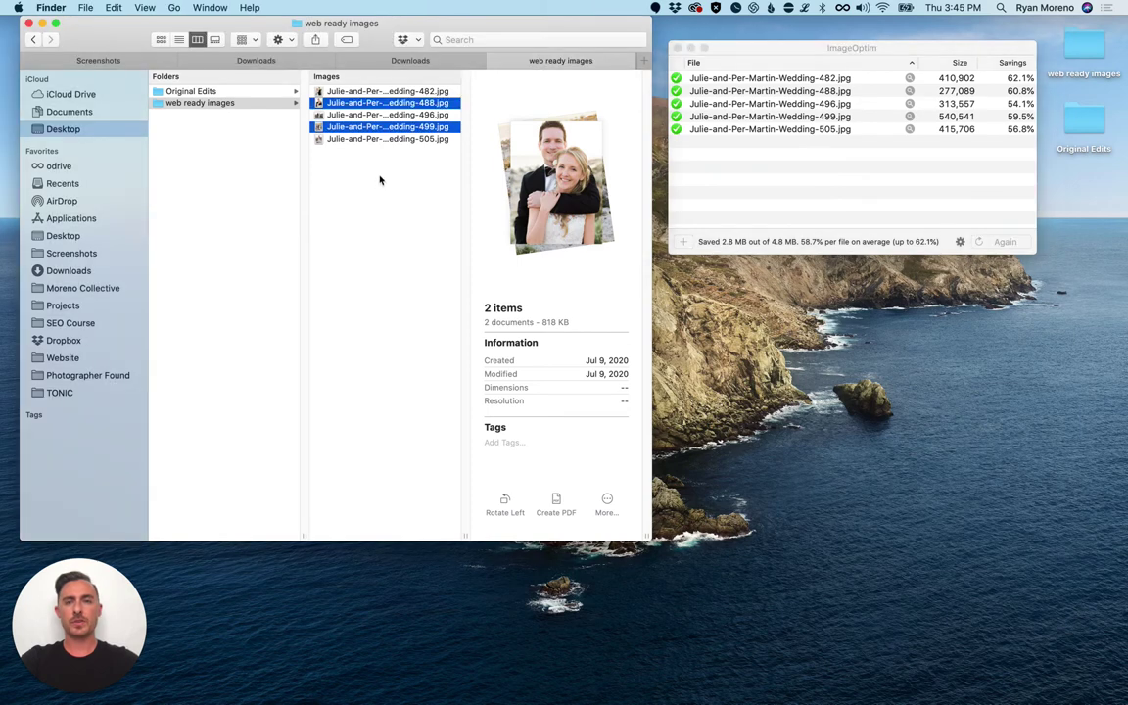
left_click(373, 91)
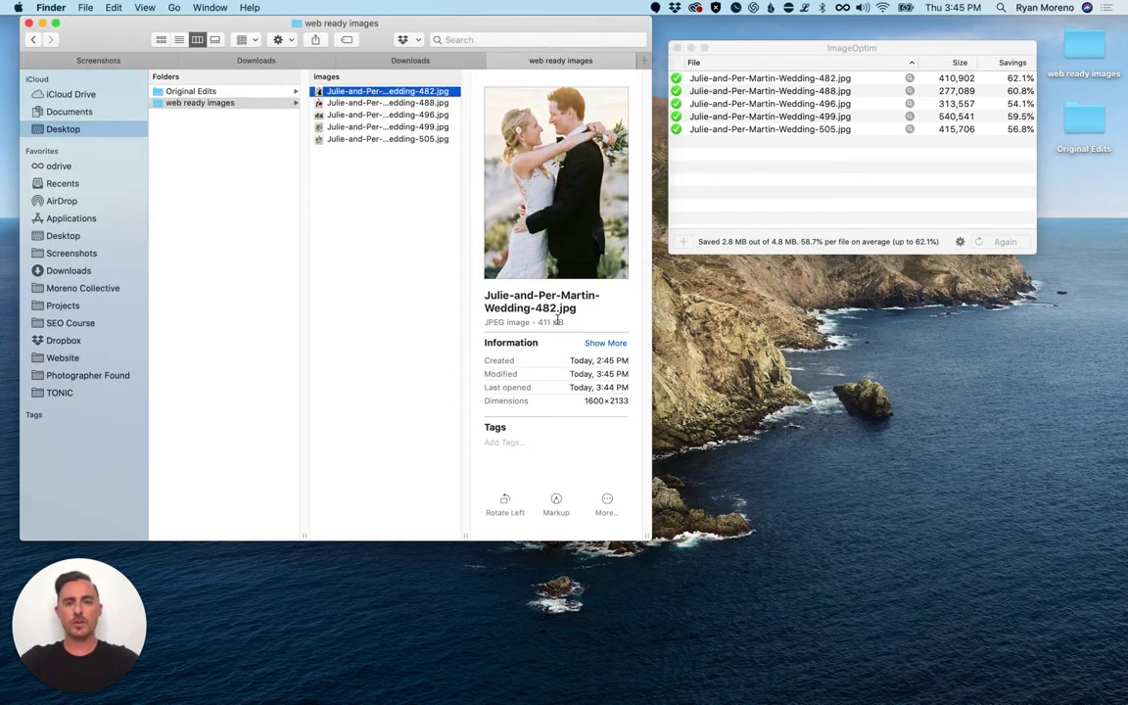
left_click_drag(538, 322, 562, 323)
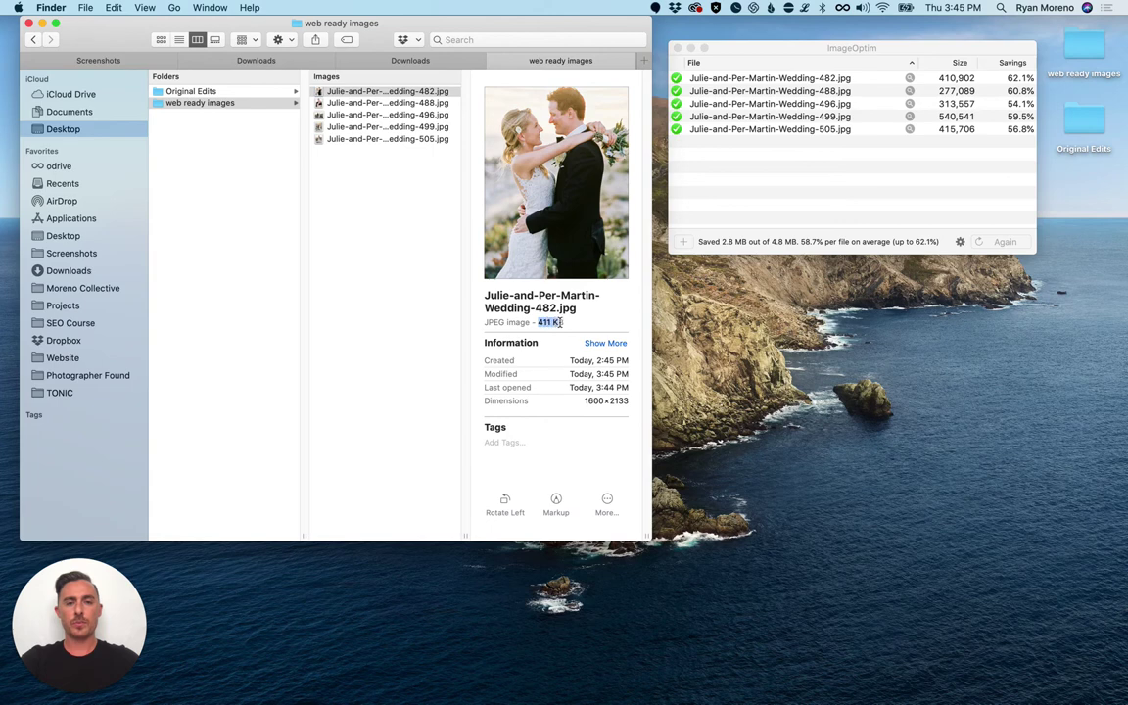
left_click(390, 103)
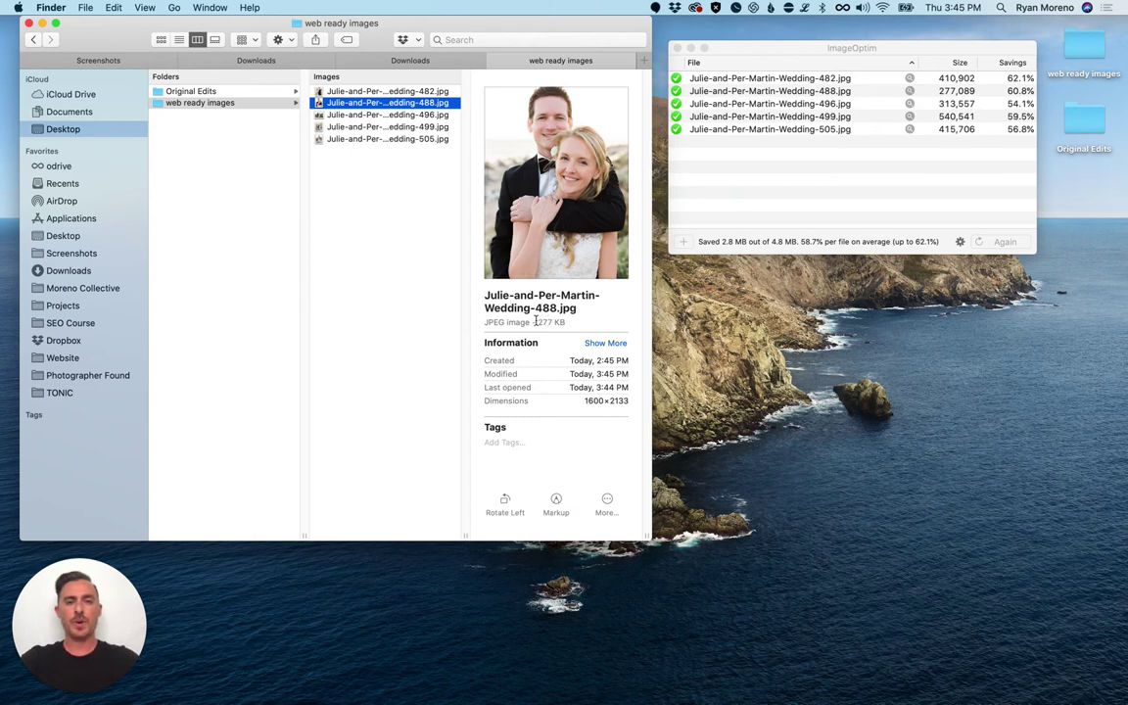
key("space")
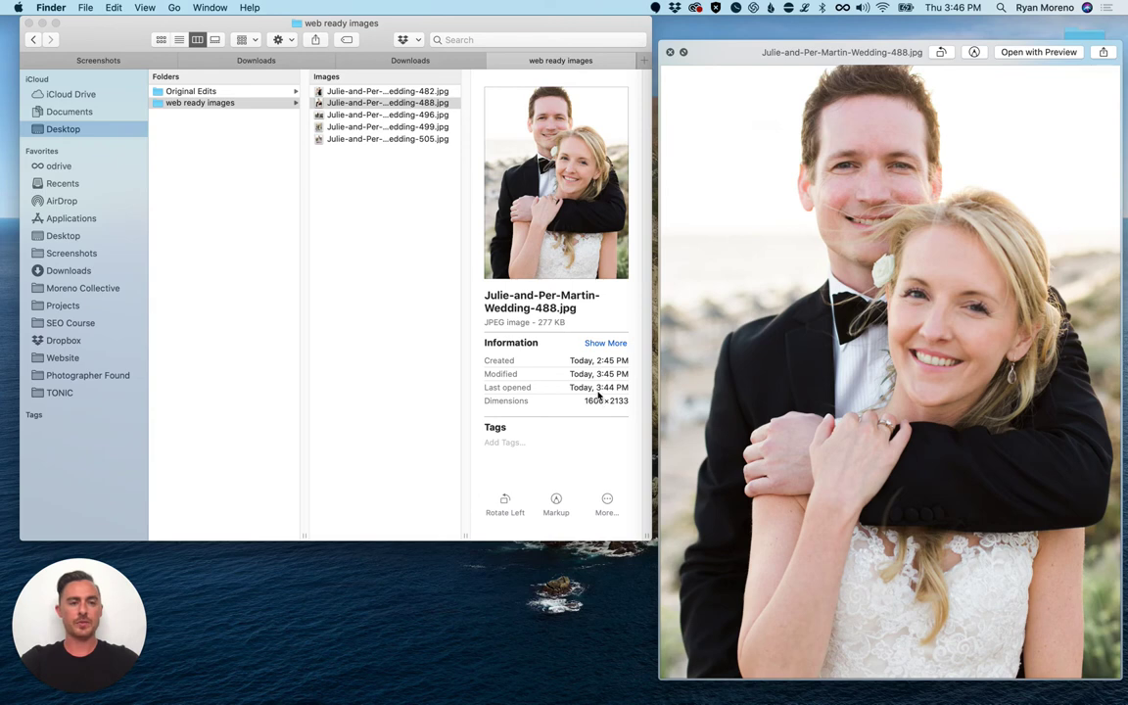
Step: Copy the 3.8 MB original photo 488 into web ready images, keeping both files as '488 2'
left_click(186, 90)
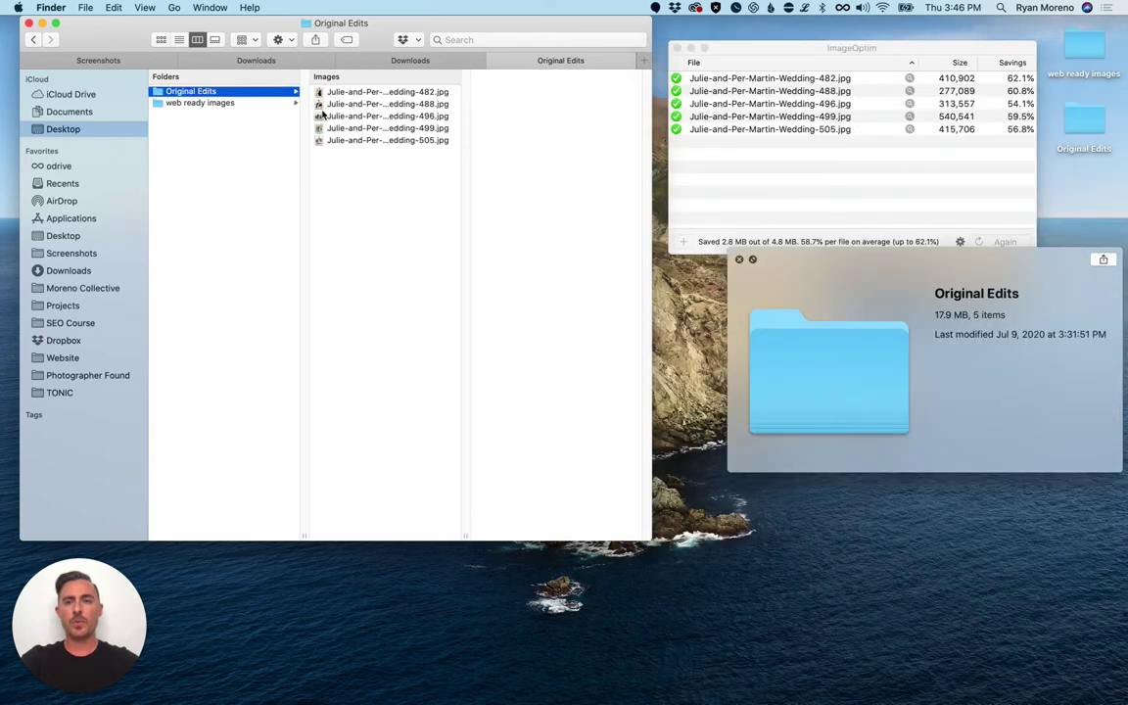
left_click(373, 105)
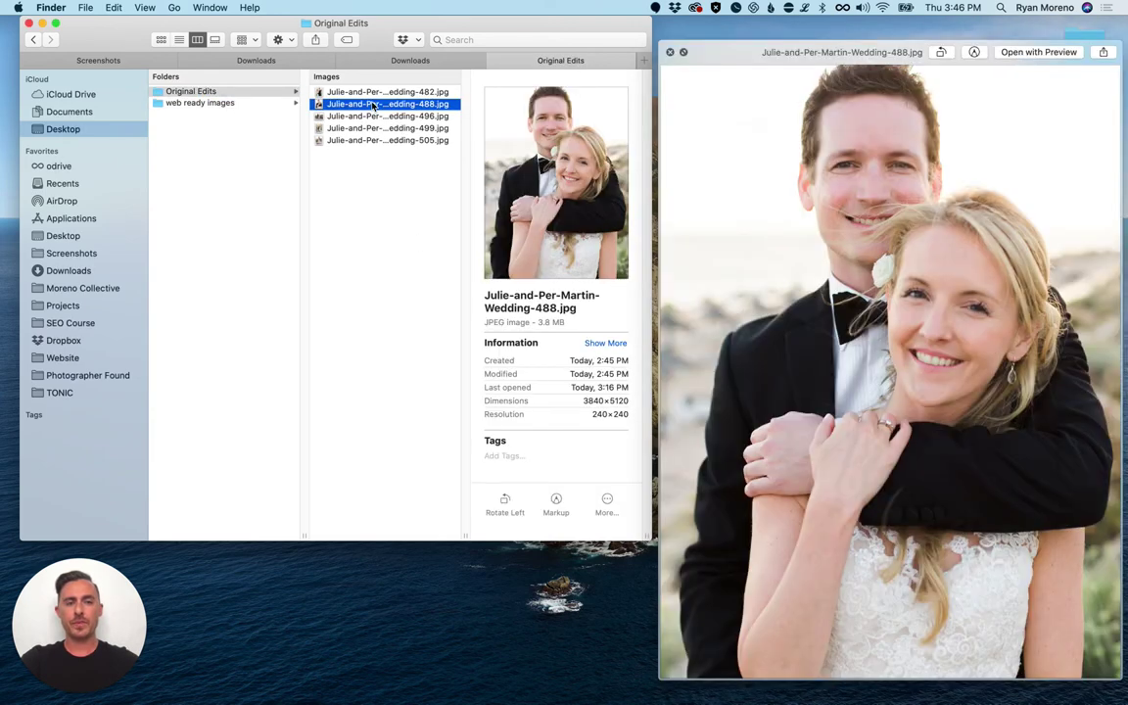
key("space")
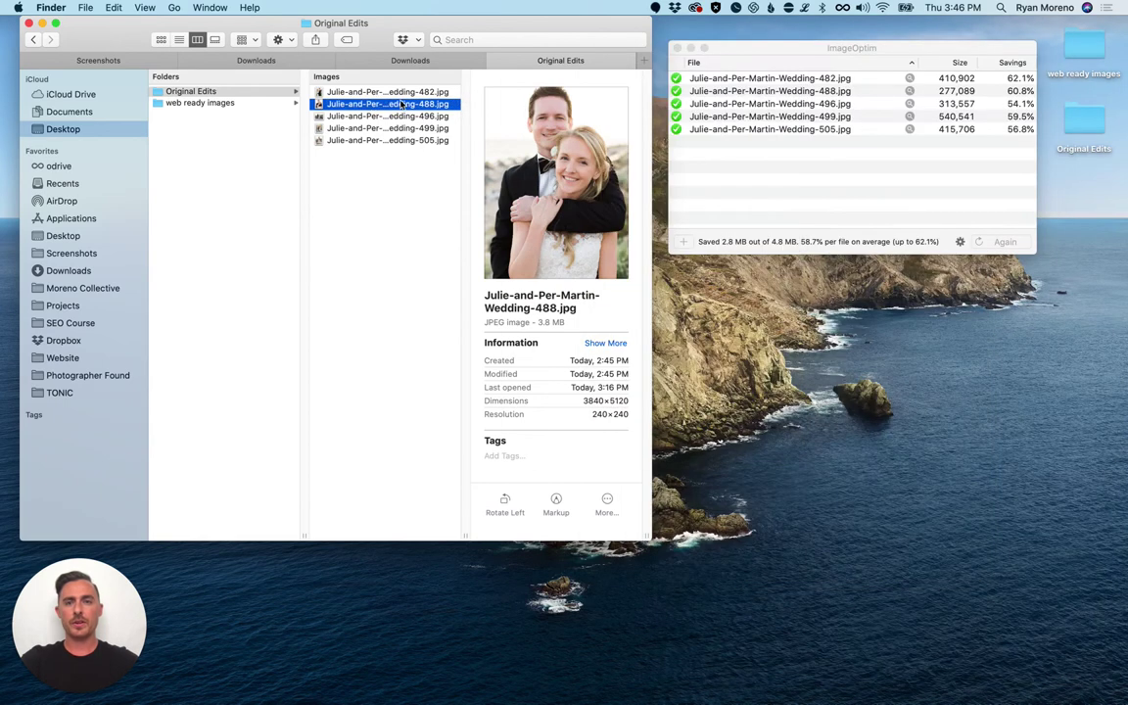
left_click(211, 102)
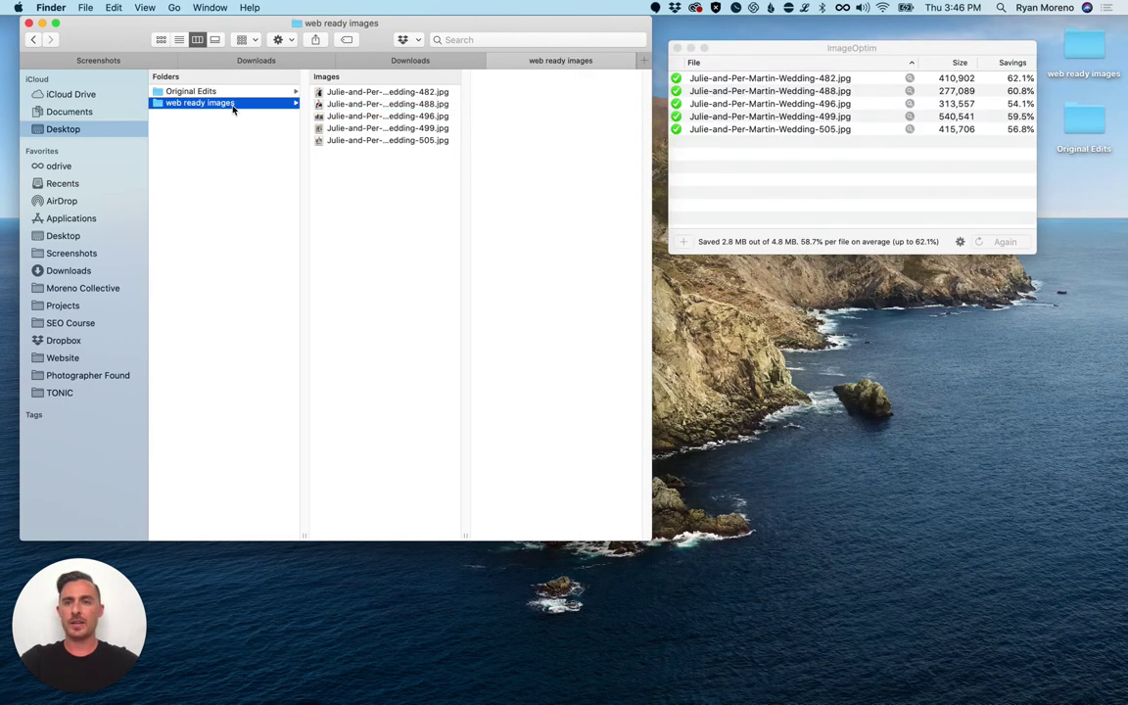
key("super+alt+v")
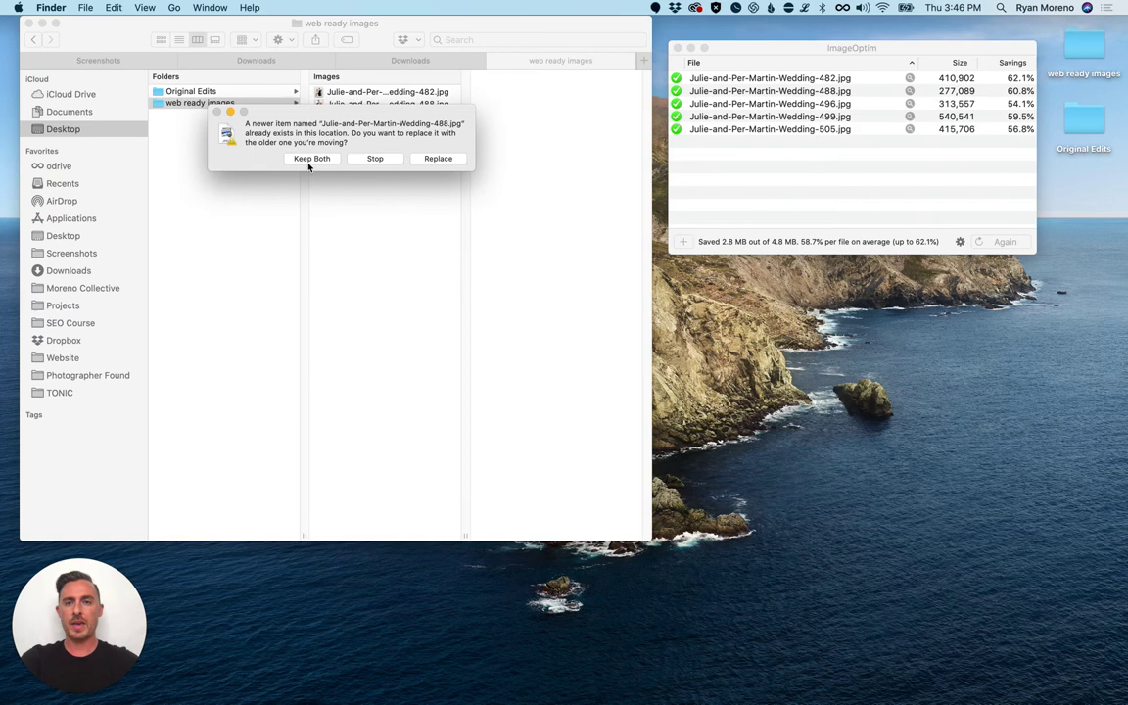
left_click(312, 158)
left_click(372, 104)
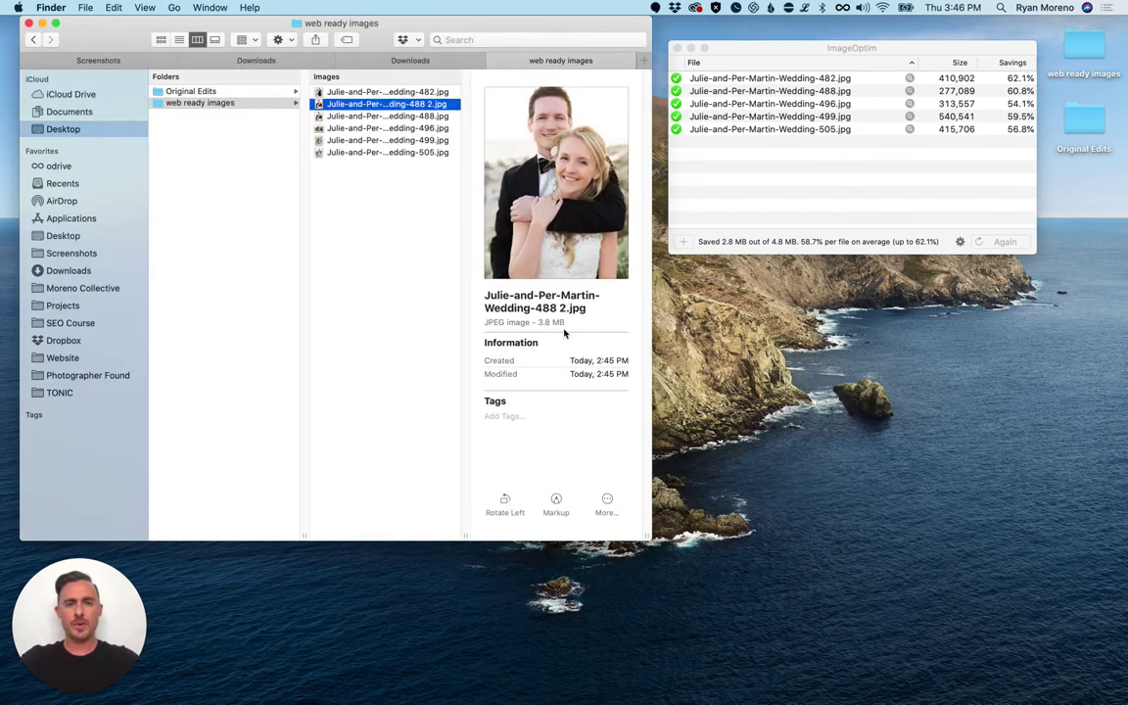
Step: Compare photo 488's 3.8 MB, 3840×5120 original with its 277 KB, 1600×2133 compressed version in Quick Look
left_click(414, 116)
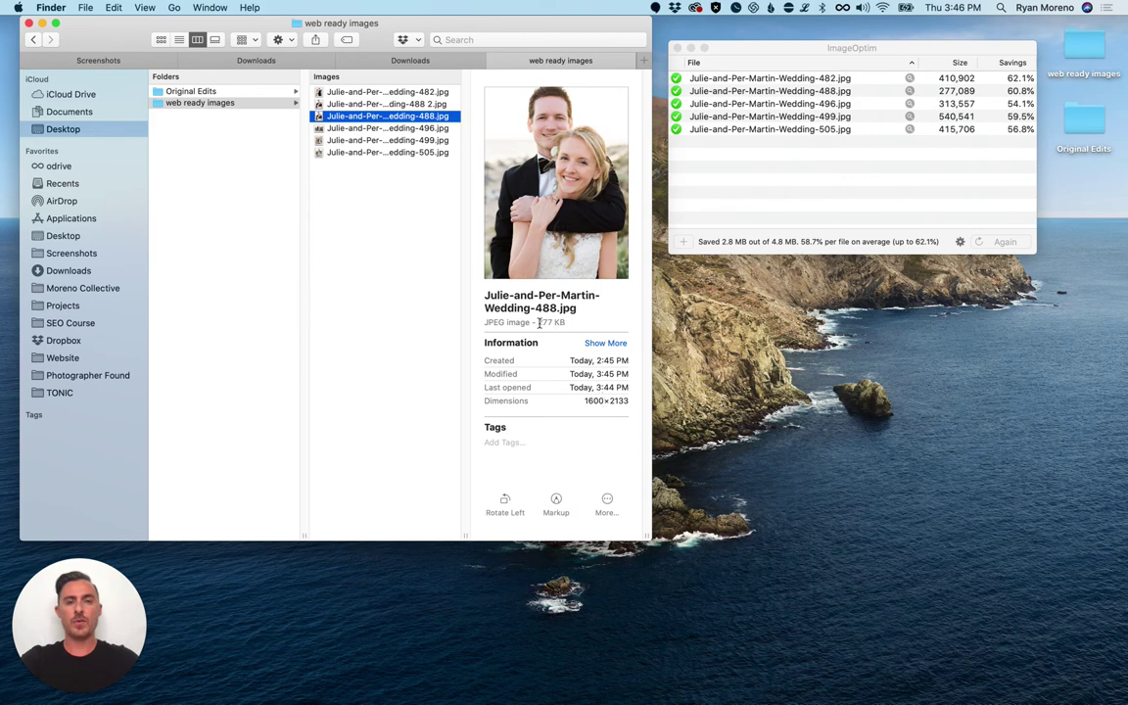
left_click(418, 104)
key("space")
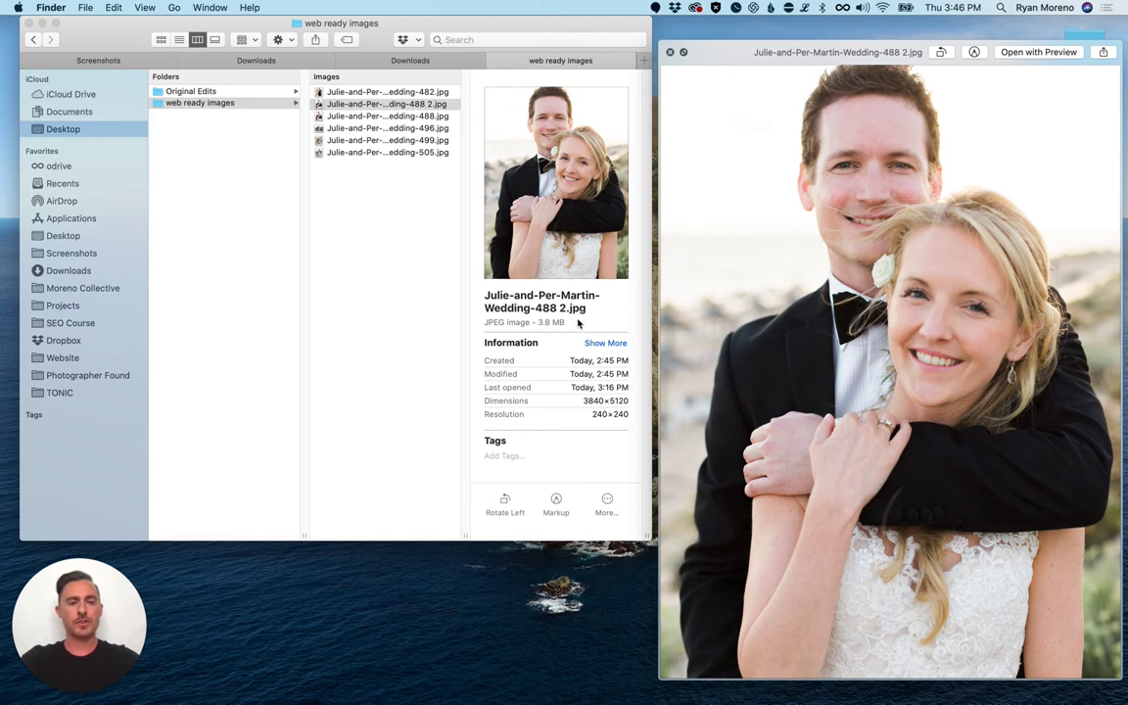
key("Down")
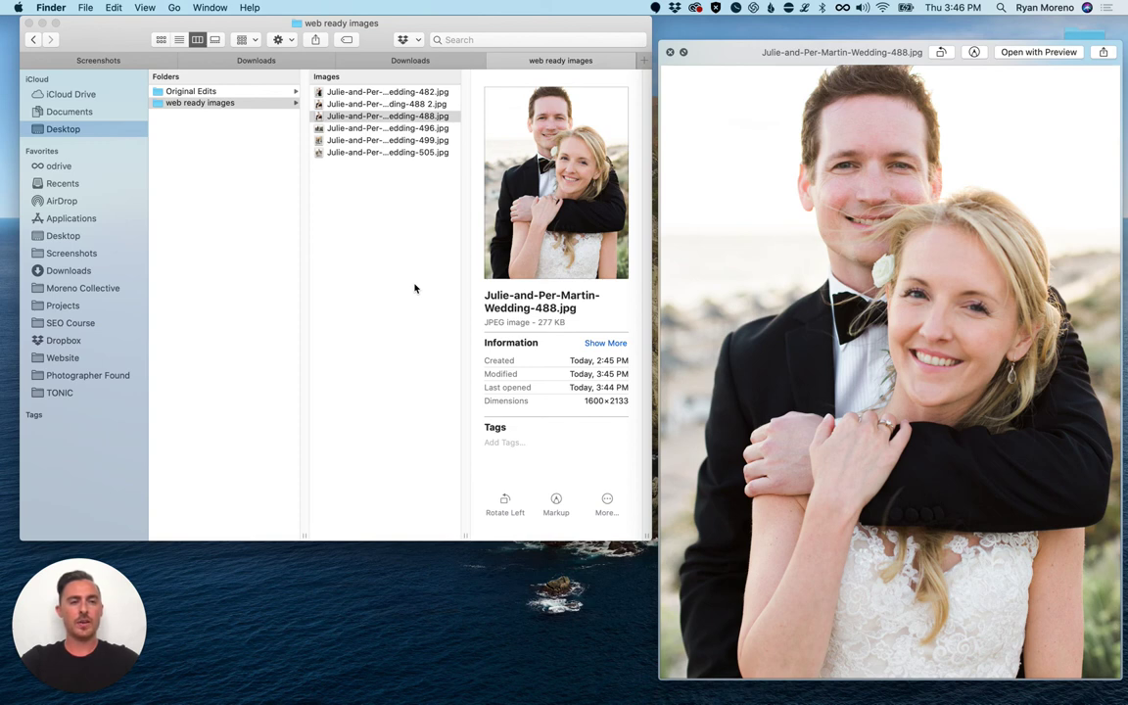
key("Up")
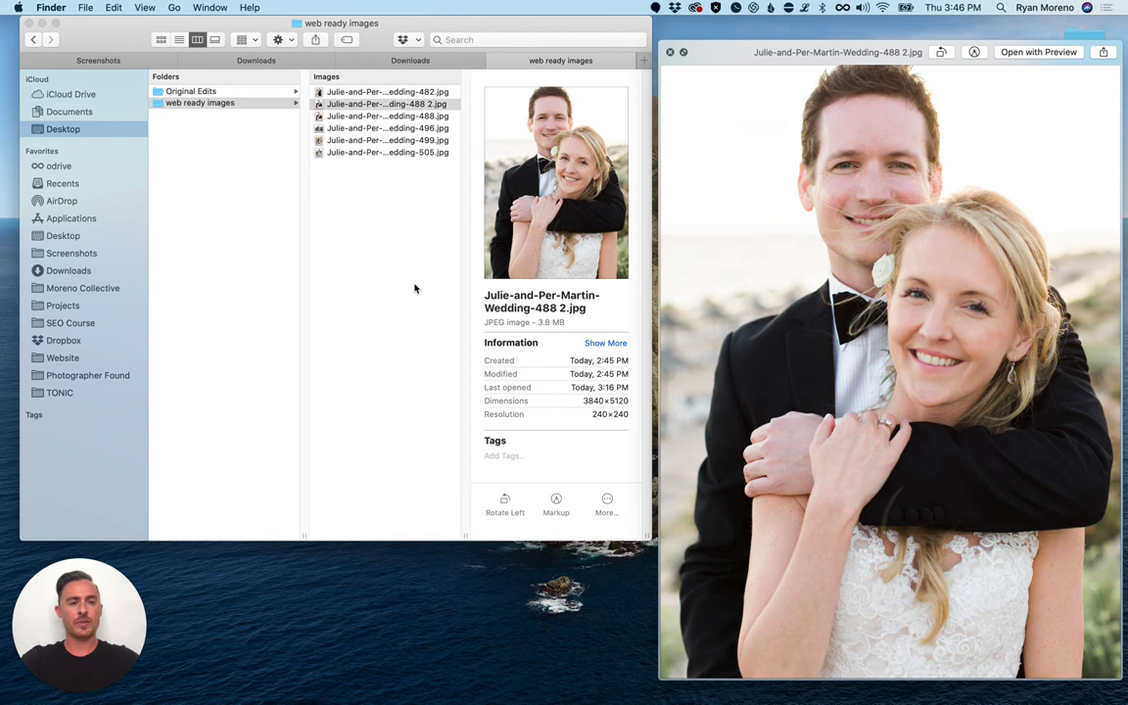
key("Down")
key("Up")
key("Down")
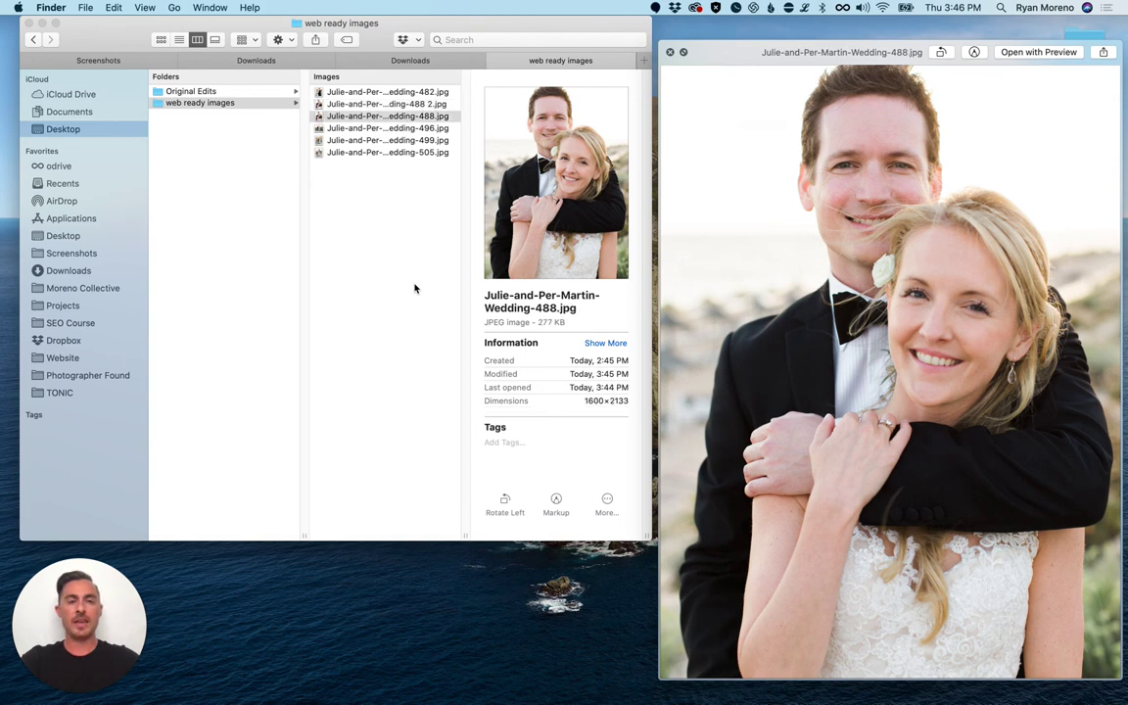
key("Up")
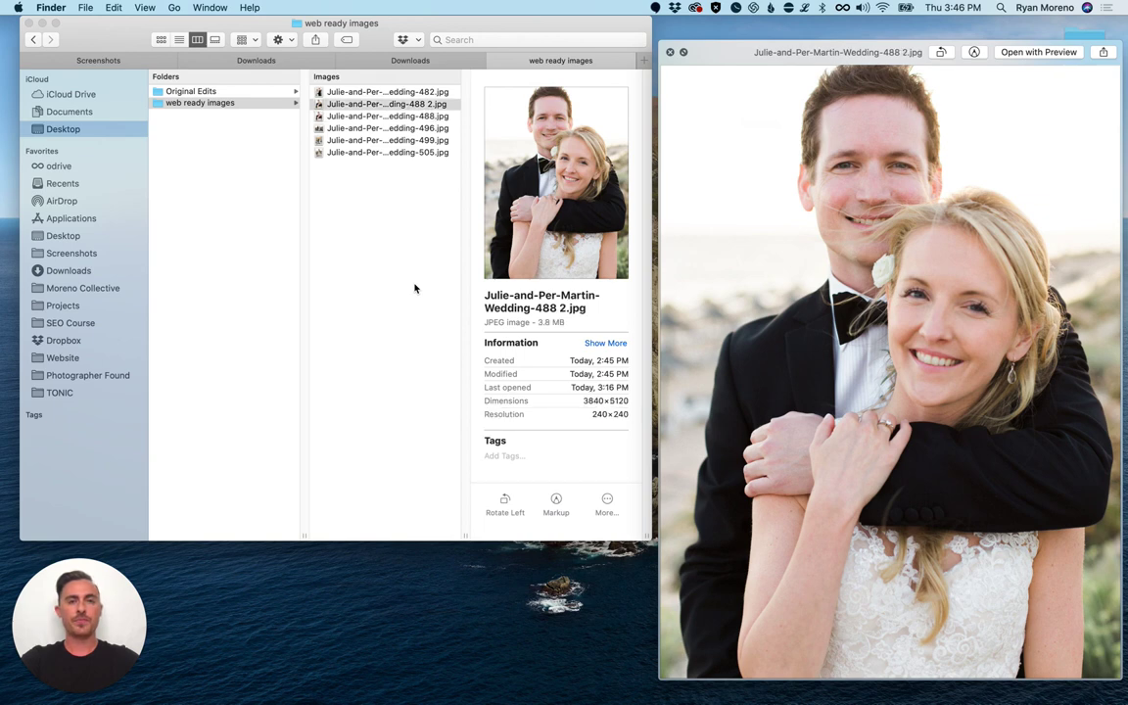
key("Down")
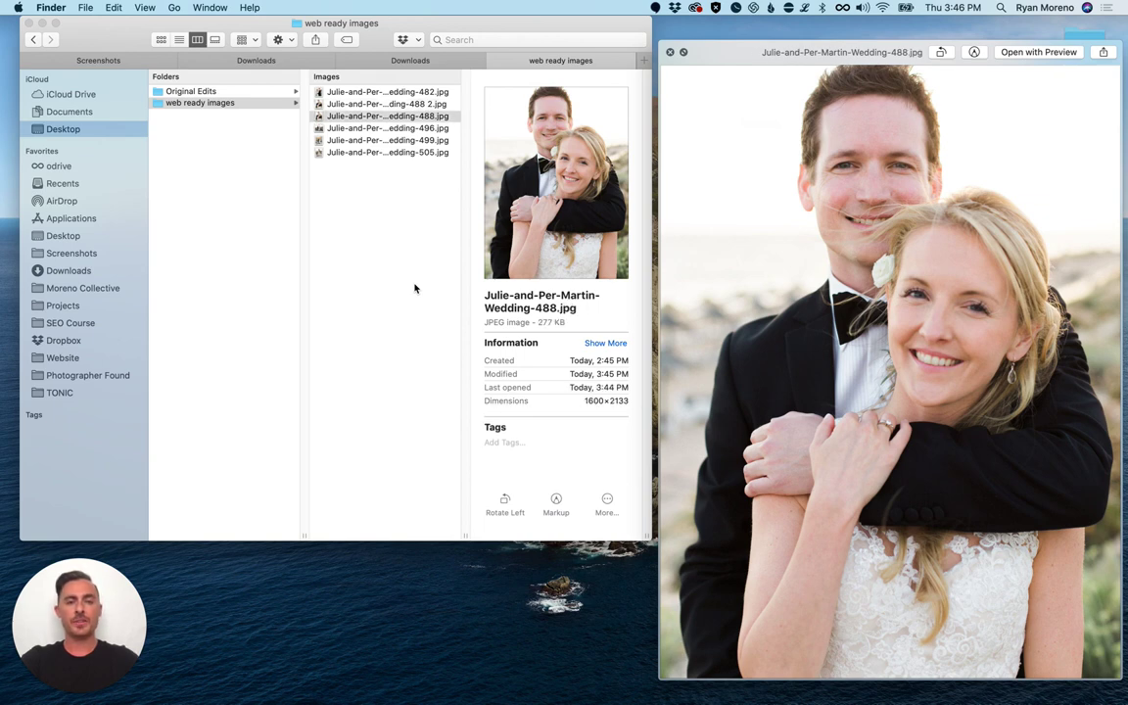